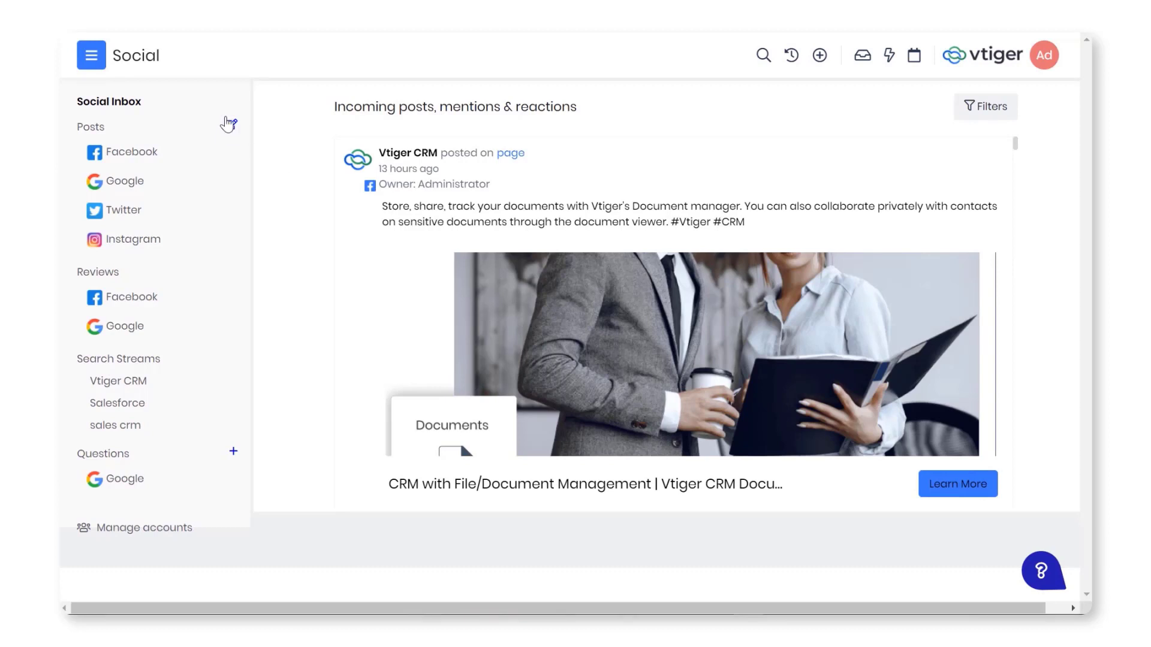
# Start a new social post, switch it to scheduled publishing and pick a date.
pyautogui.click(230, 124)
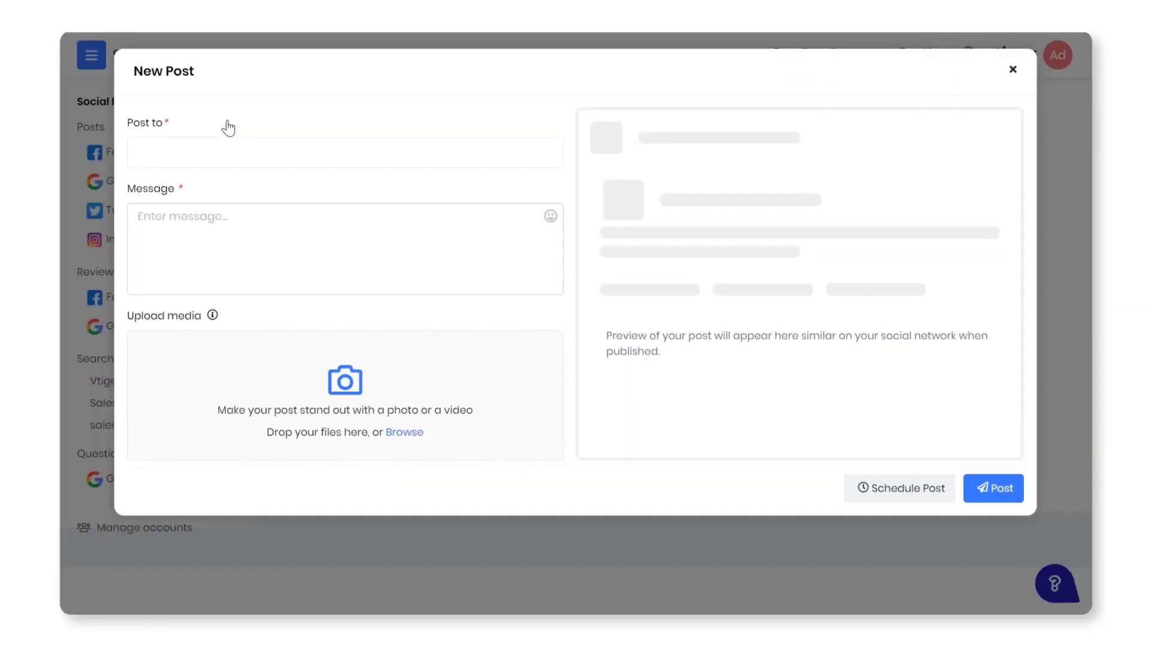
pyautogui.click(272, 159)
pyautogui.click(892, 497)
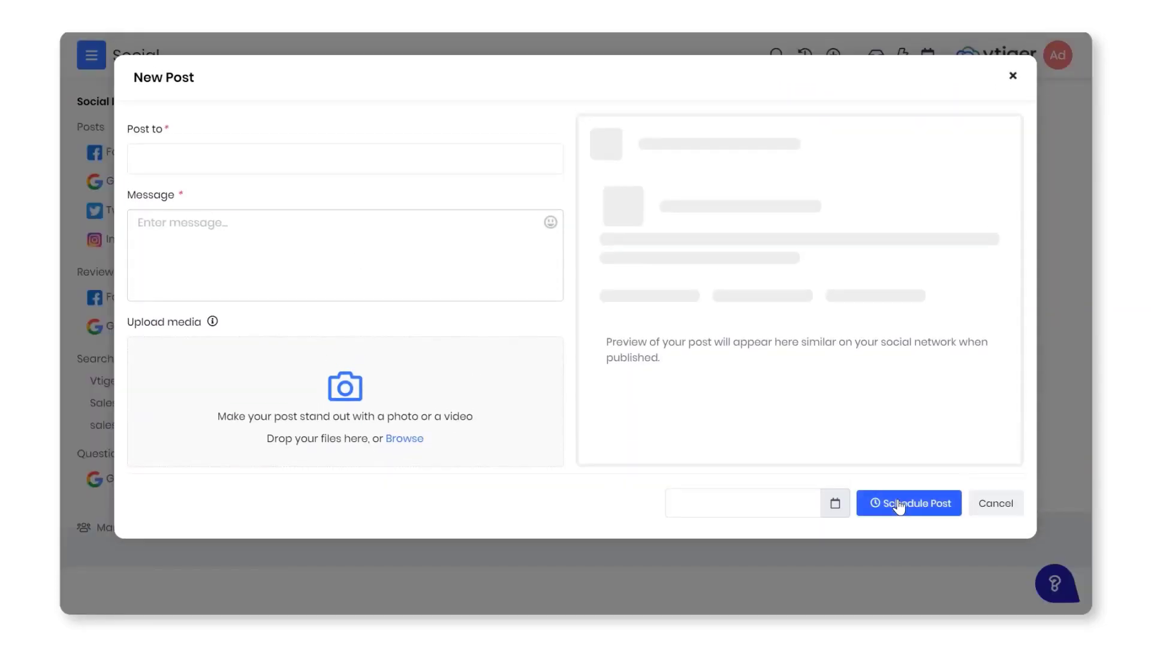
pyautogui.click(835, 504)
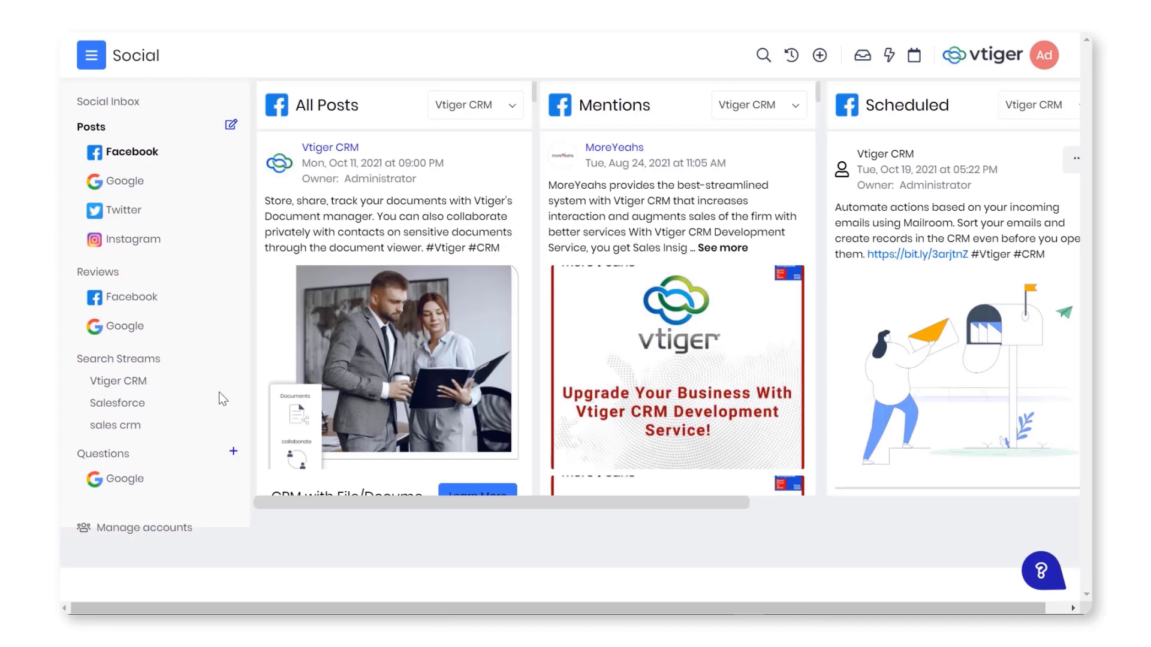
# Browse the Google reviews, Facebook reviews and Google questions and answers.
pyautogui.click(139, 328)
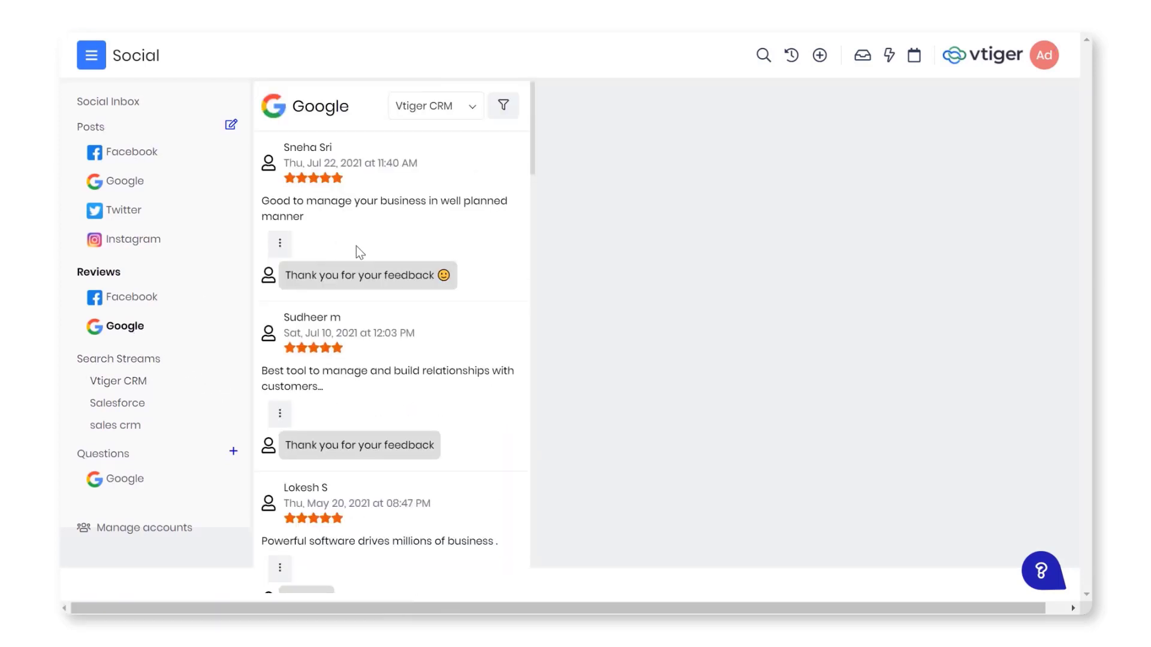
pyautogui.moveTo(533, 117); pyautogui.dragTo(549, 230)
pyautogui.click(123, 297)
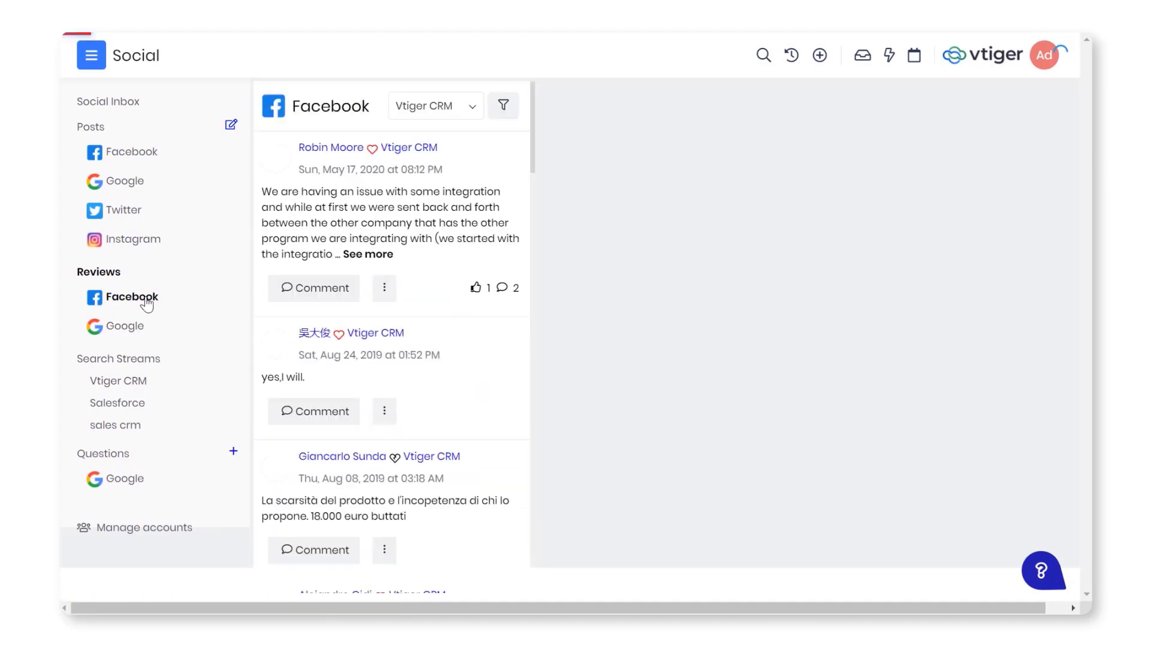
pyautogui.scroll(-3, 532, 163)
pyautogui.click(125, 479)
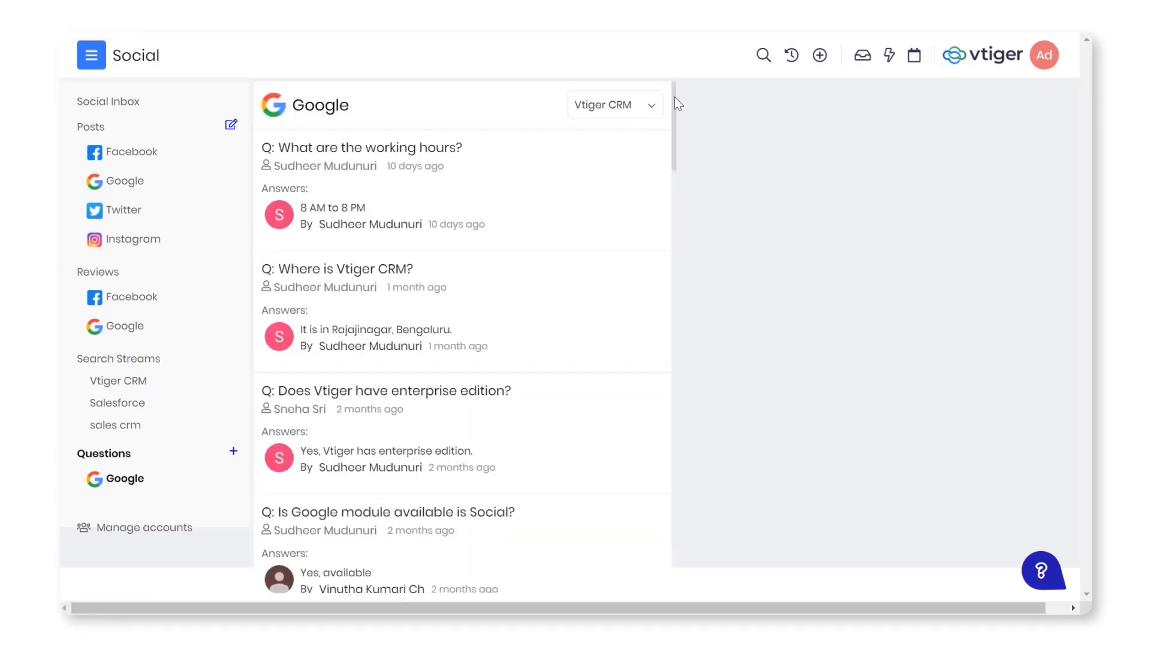
pyautogui.moveTo(674, 99); pyautogui.dragTo(689, 210)
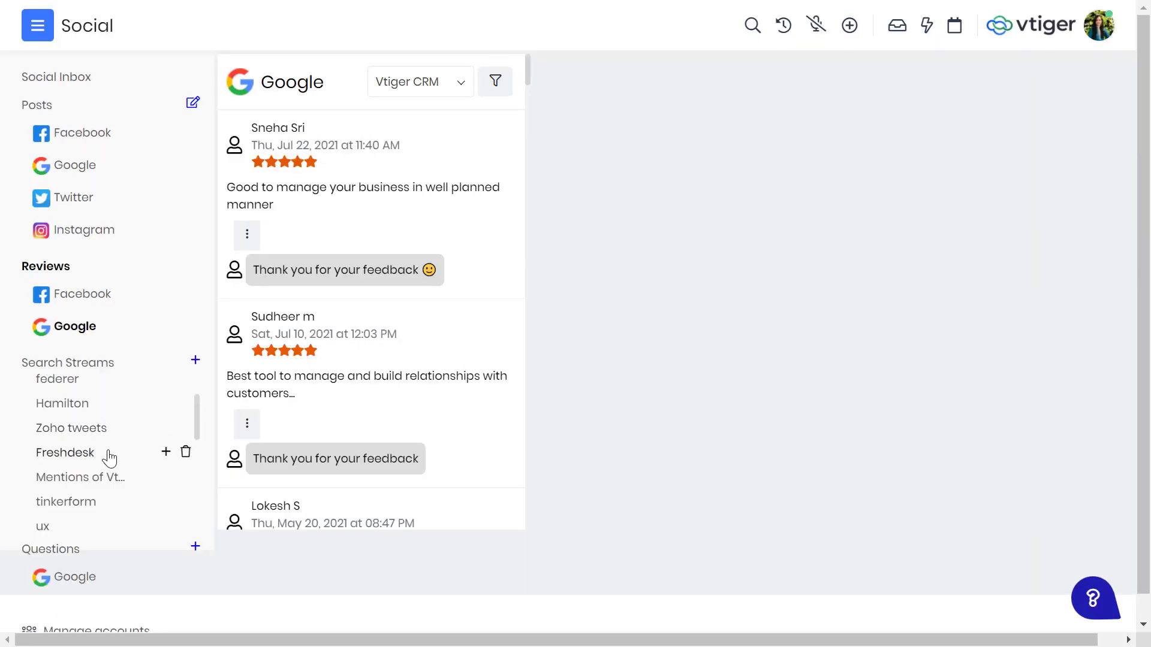
# Look through the Freshdesk search stream, then bring up the social account settings.
pyautogui.click(102, 459)
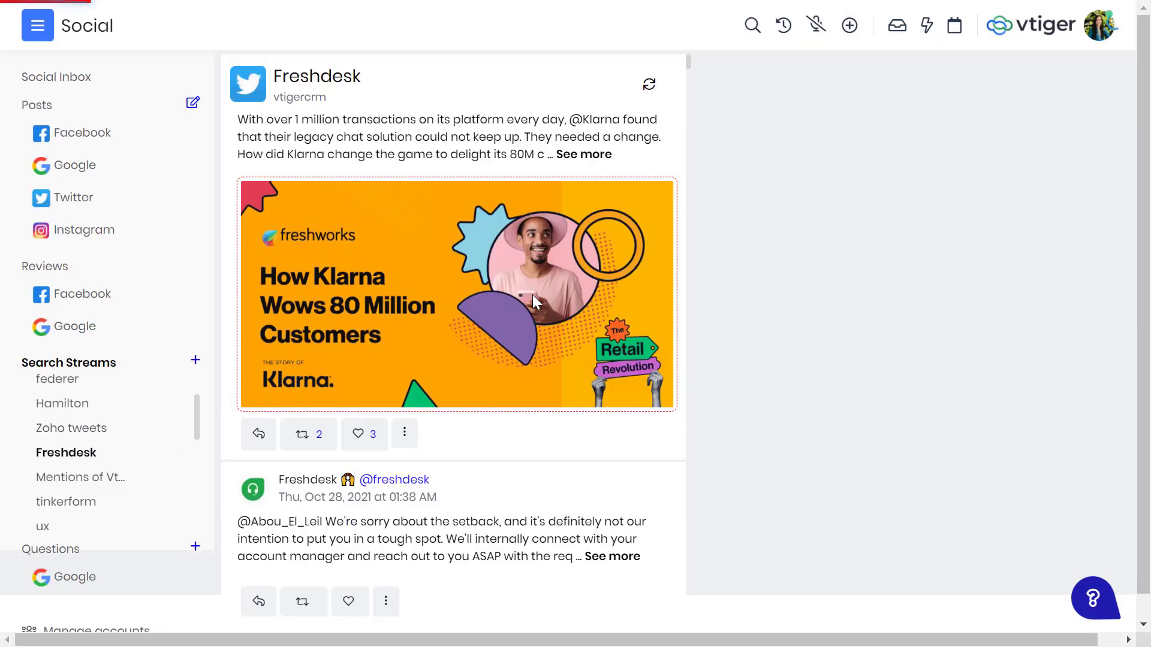
pyautogui.scroll(-8, 532, 297)
pyautogui.scroll(-5, 535, 299)
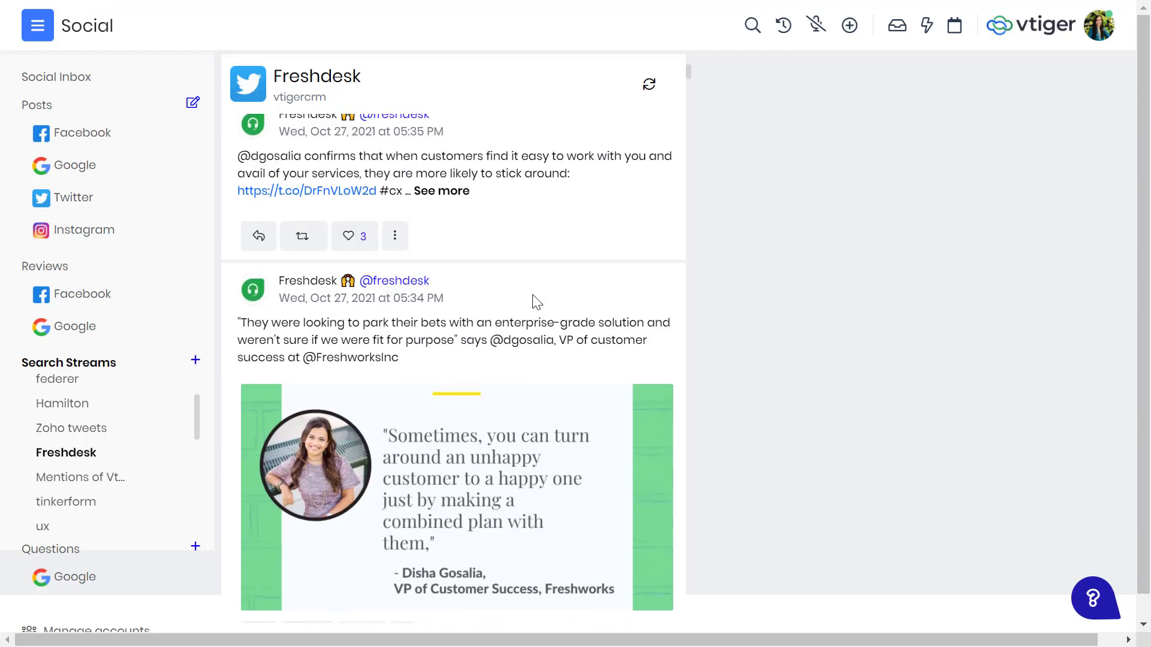
pyautogui.scroll(3, 535, 299)
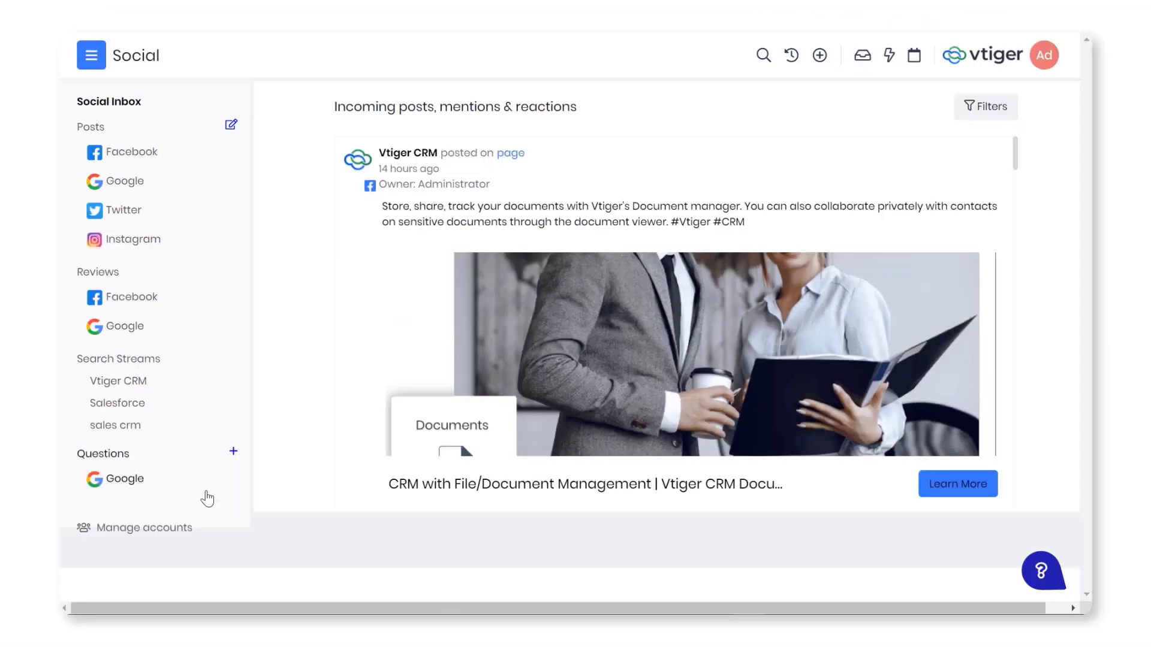
pyautogui.click(181, 534)
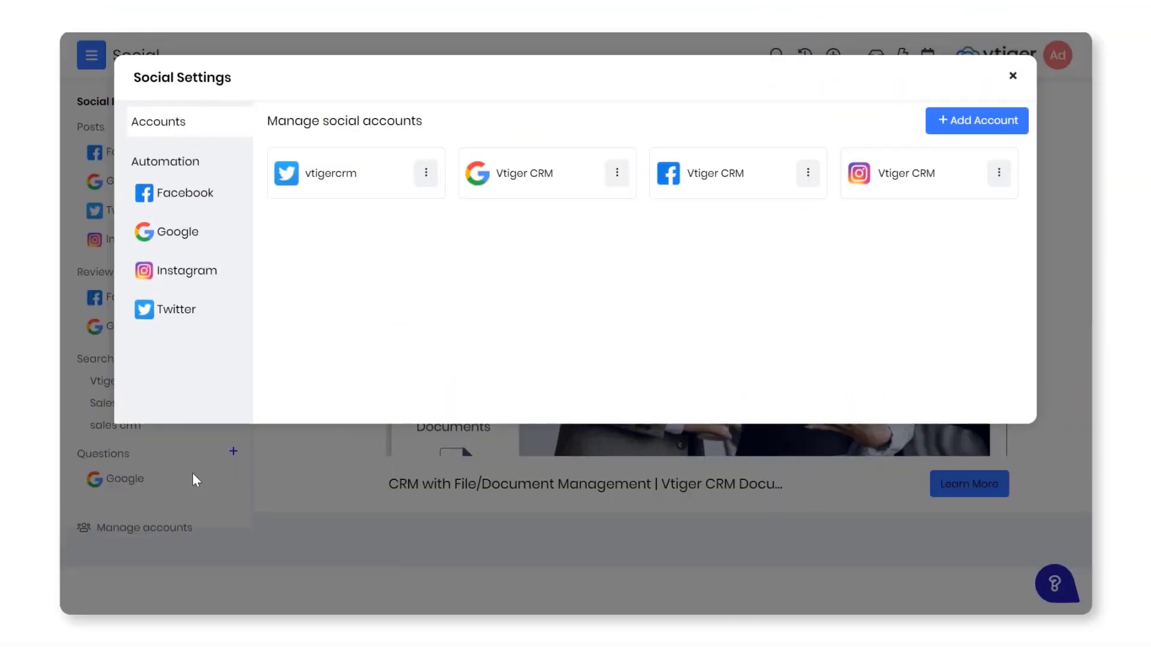
# View the Facebook automation rules in Social Settings.
pyautogui.click(176, 169)
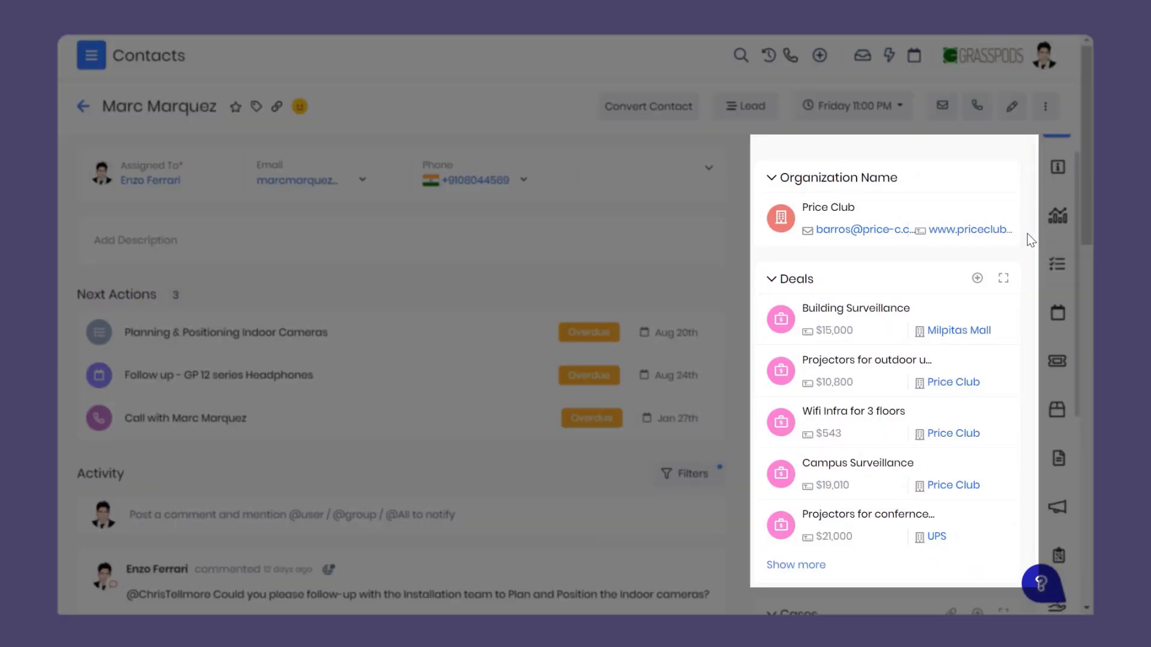
# Scroll through the contact record, Google reviews and Facebook All Posts.
pyautogui.scroll(-2, 1030, 239)
pyautogui.scroll(-5, 1030, 239)
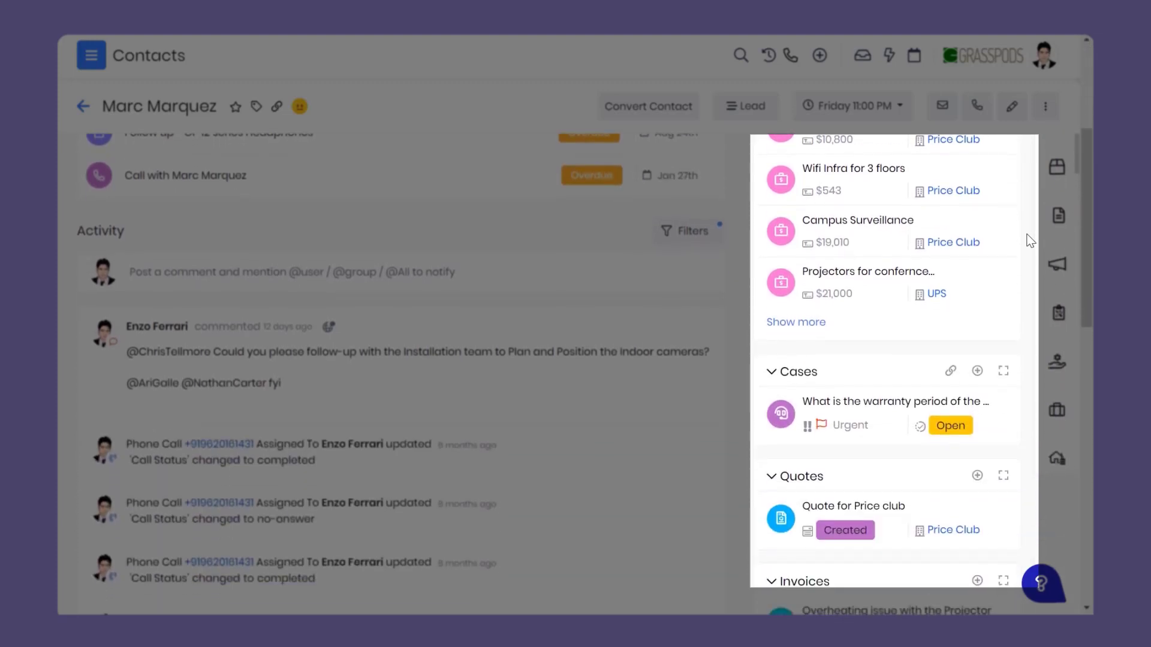
pyautogui.scroll(6, 733, 578)
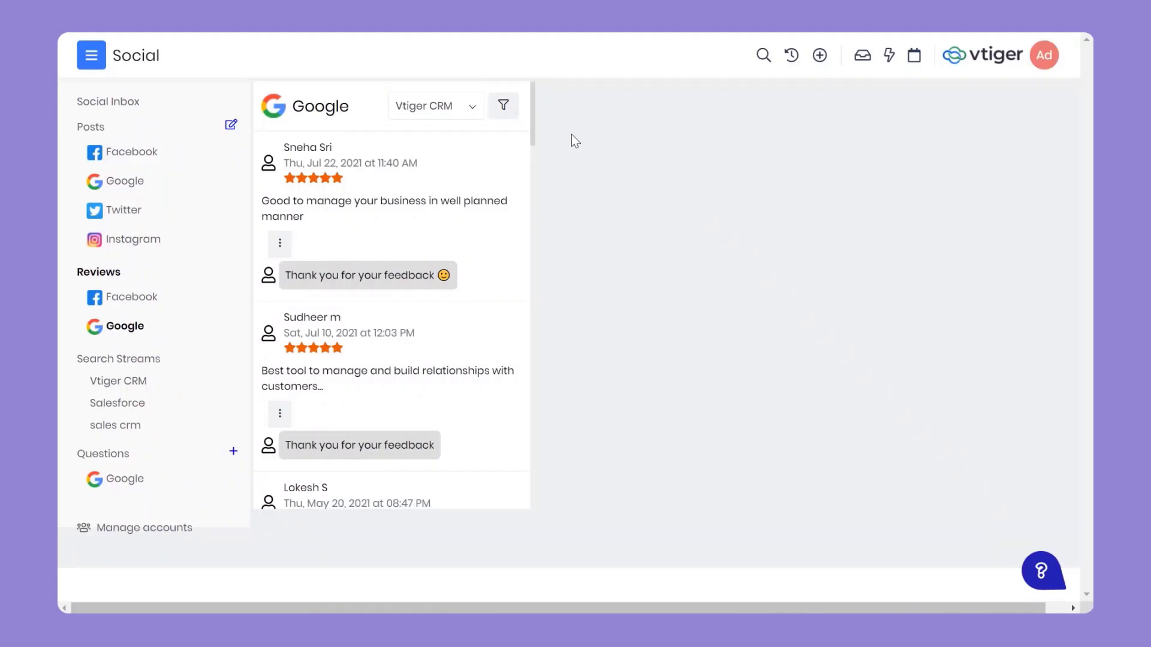
pyautogui.moveTo(533, 124); pyautogui.dragTo(526, 269)
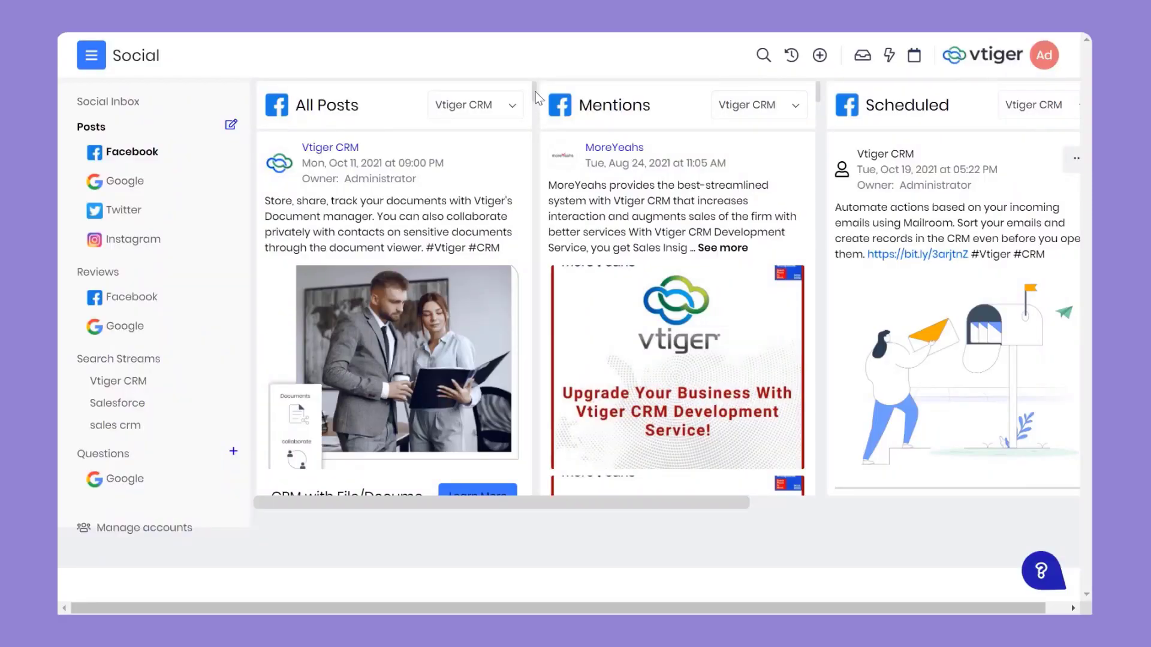
pyautogui.moveTo(535, 99); pyautogui.dragTo(534, 121)
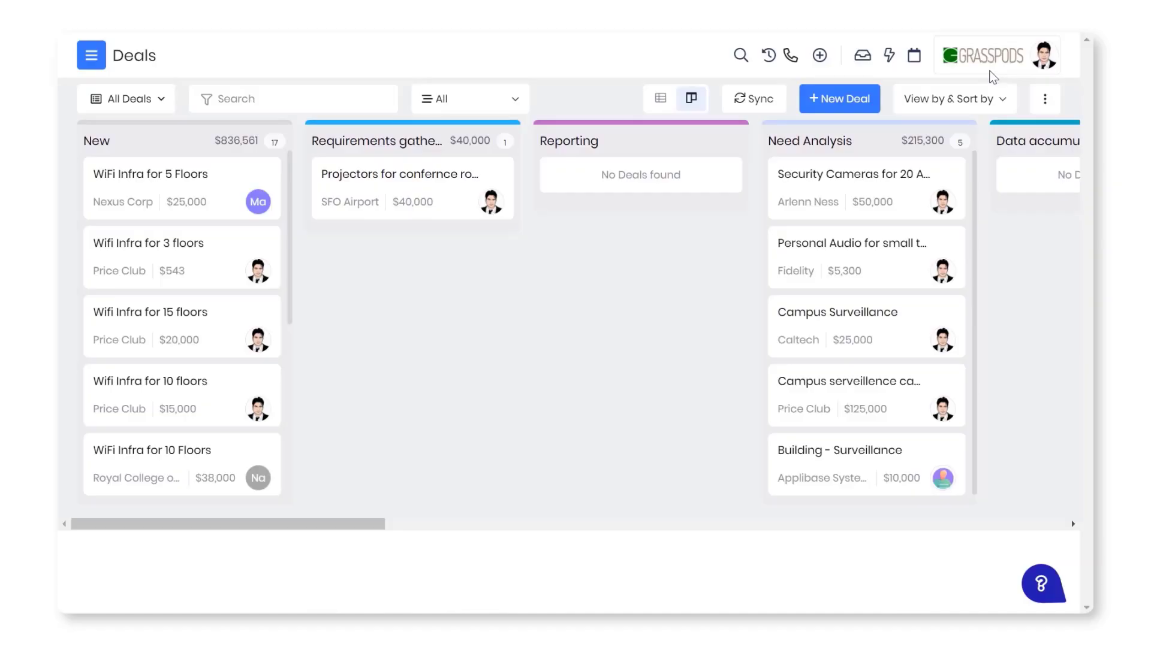
pyautogui.click(992, 71)
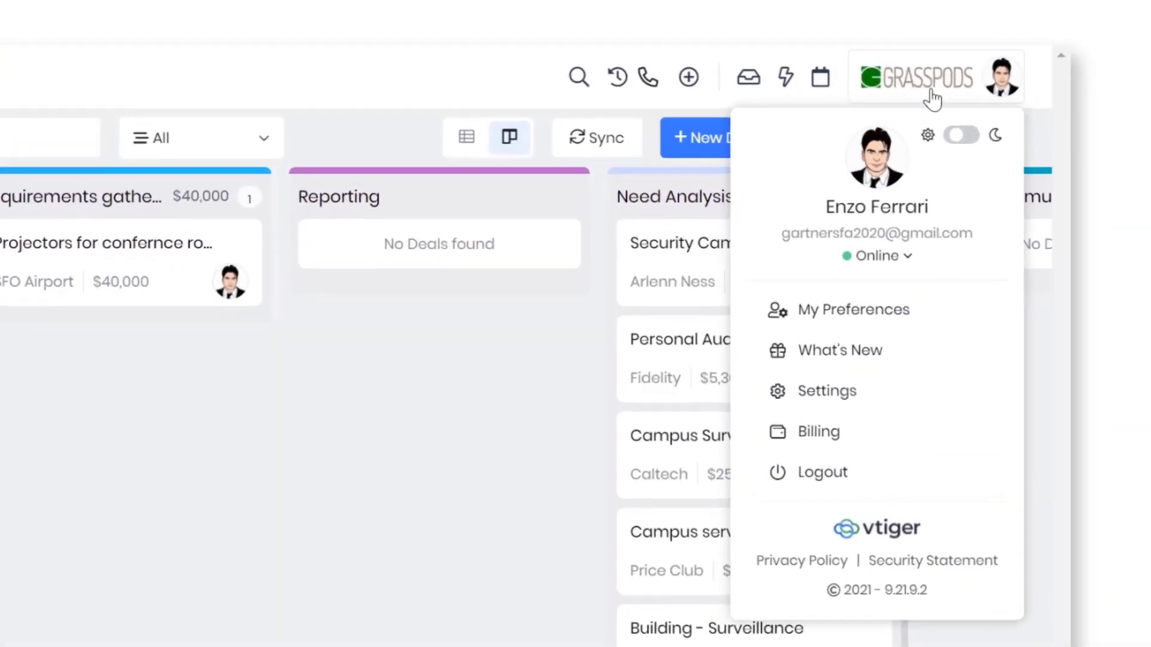
pyautogui.click(812, 390)
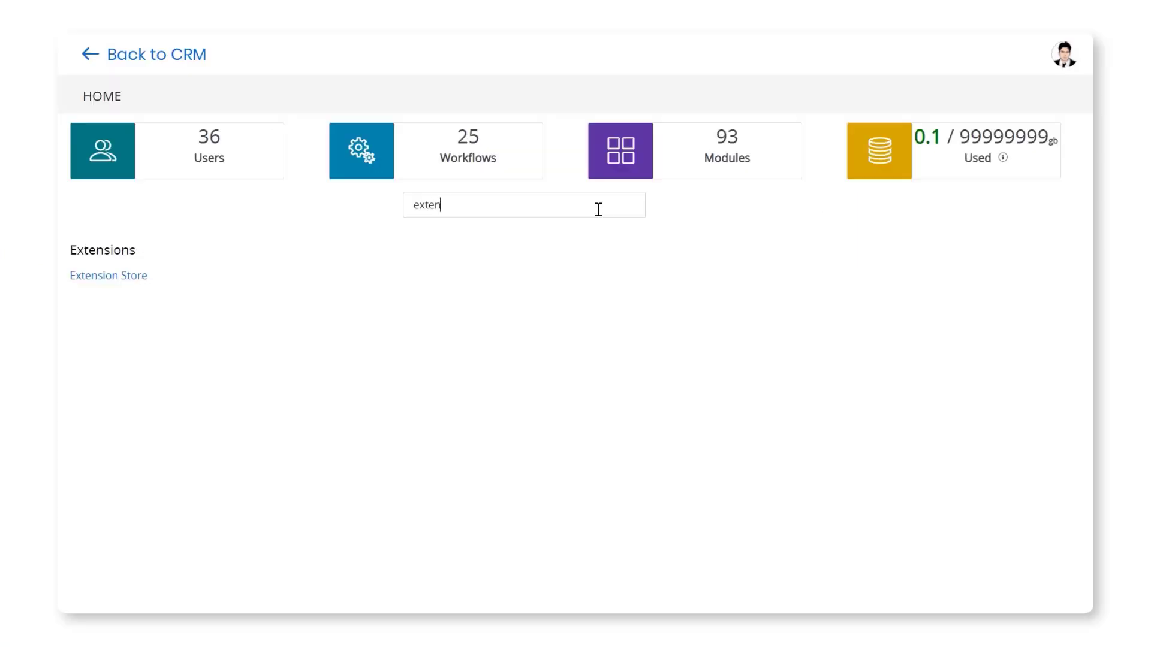
pyautogui.write('s')
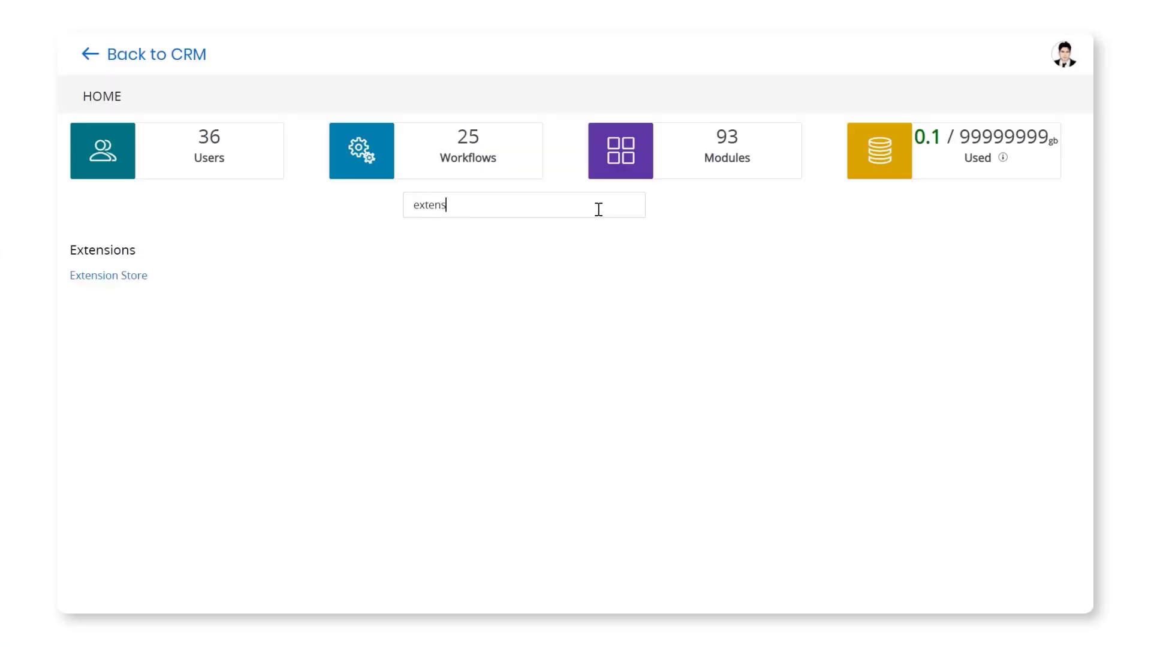
pyautogui.click(125, 279)
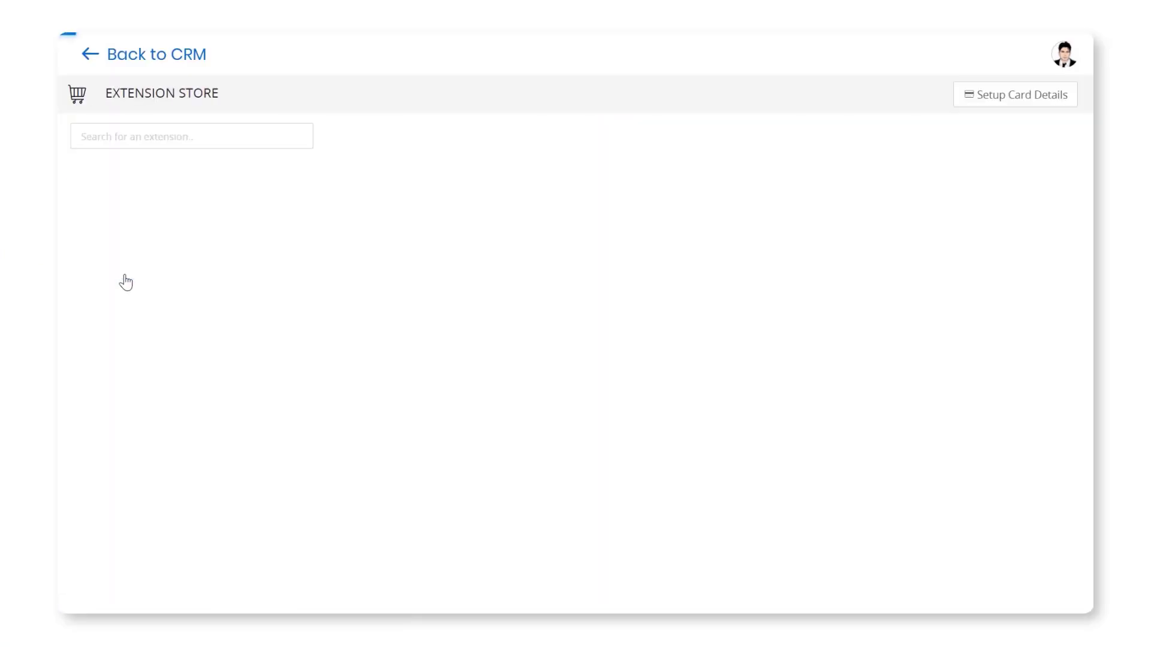
pyautogui.write('social')
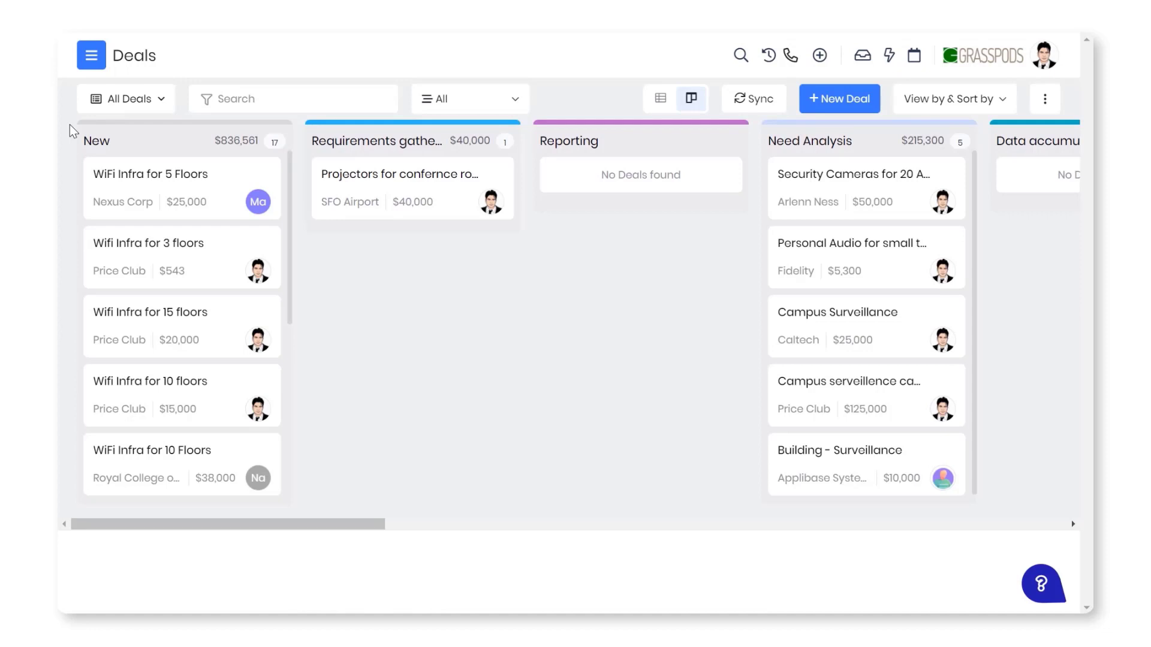
# Go to Social under Essentials in the app navigation menu.
pyautogui.click(91, 57)
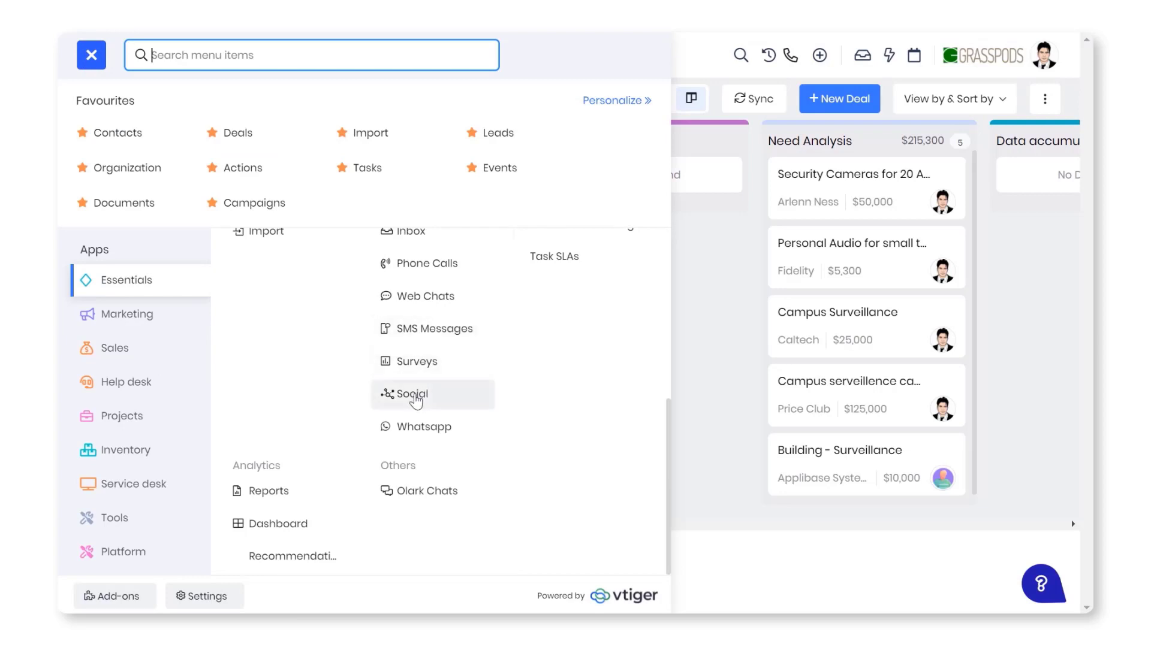
pyautogui.click(413, 396)
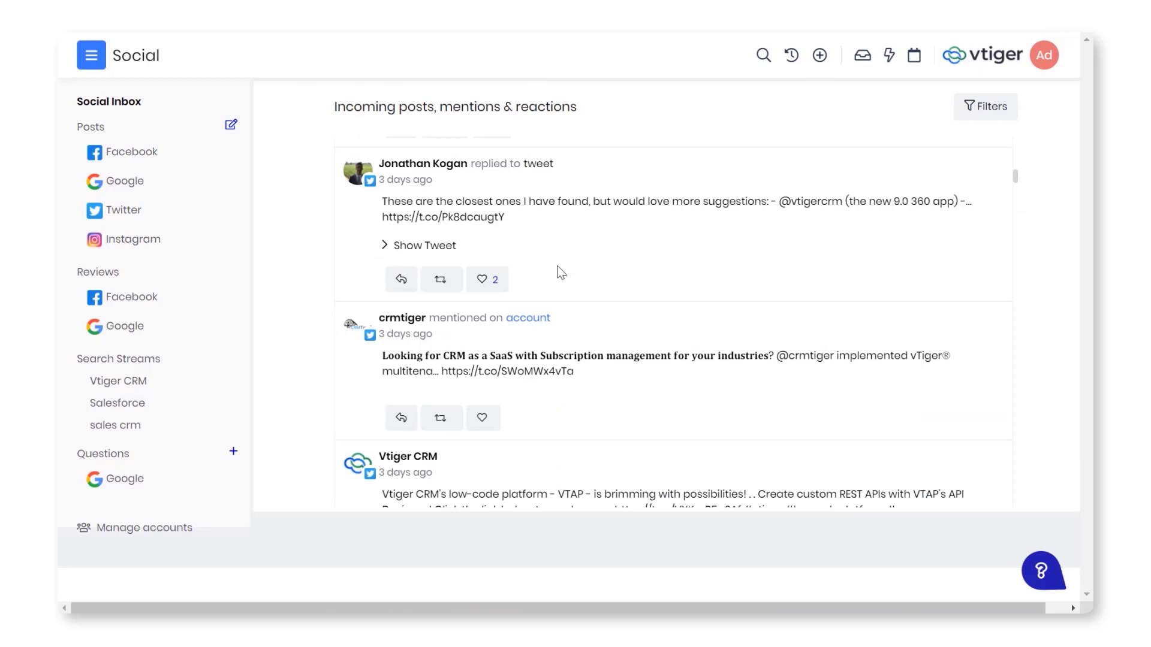
pyautogui.click(401, 278)
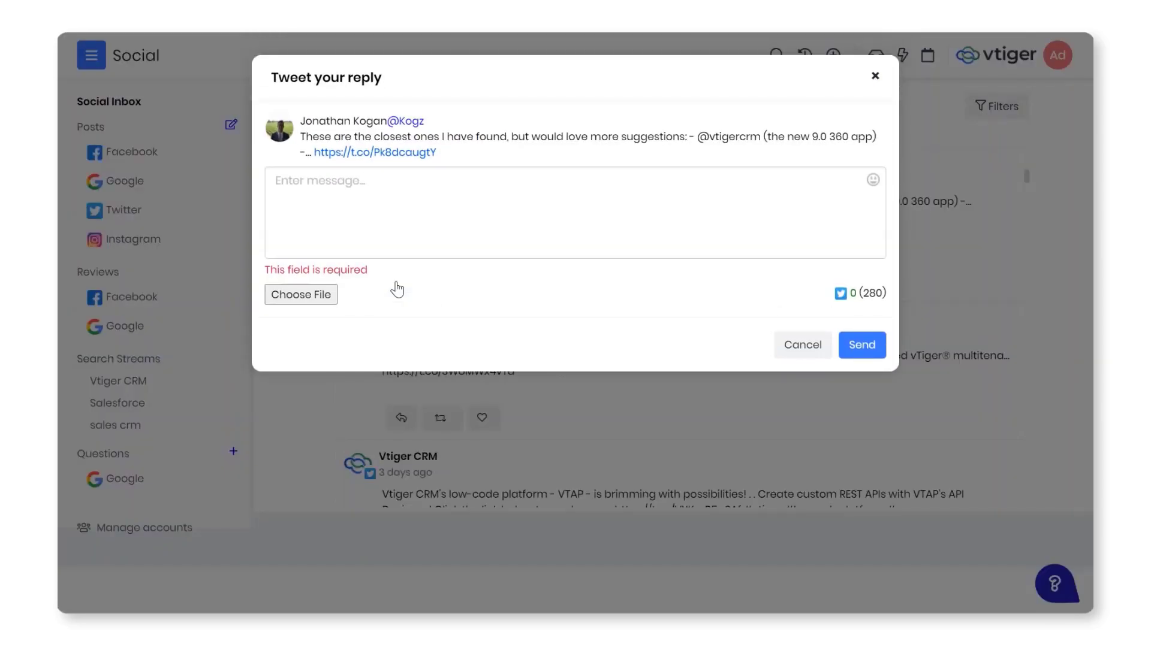
pyautogui.click(875, 76)
pyautogui.click(992, 174)
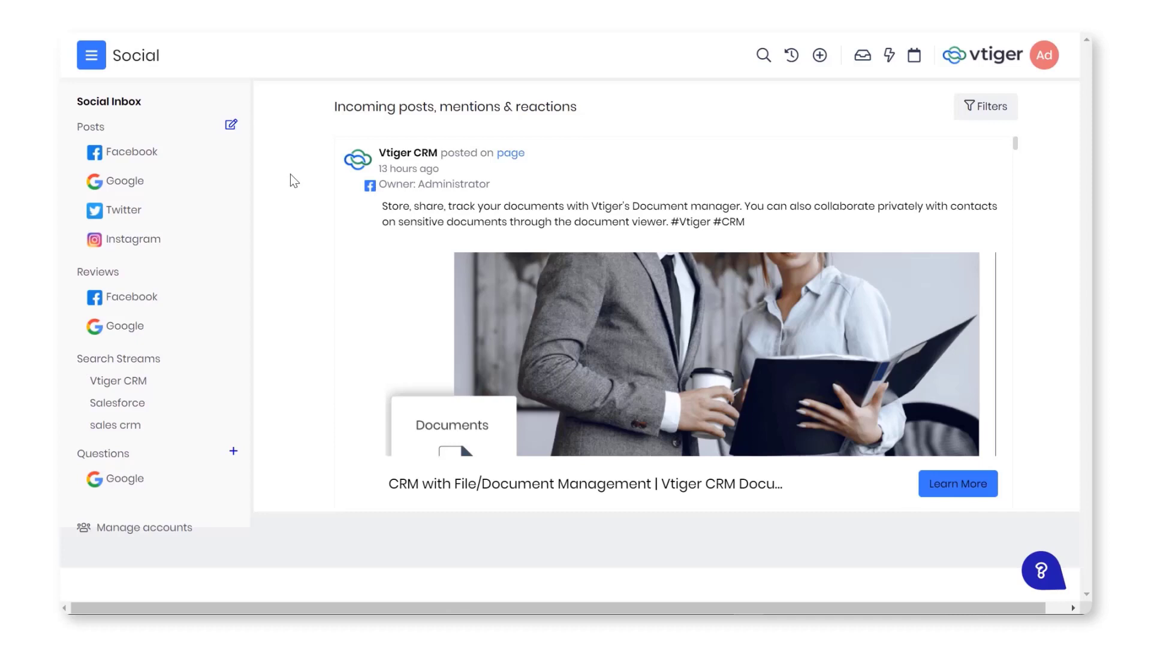
# Compose a new post to the Vtiger CRM Facebook page with a Sign up call to action.
pyautogui.click(228, 122)
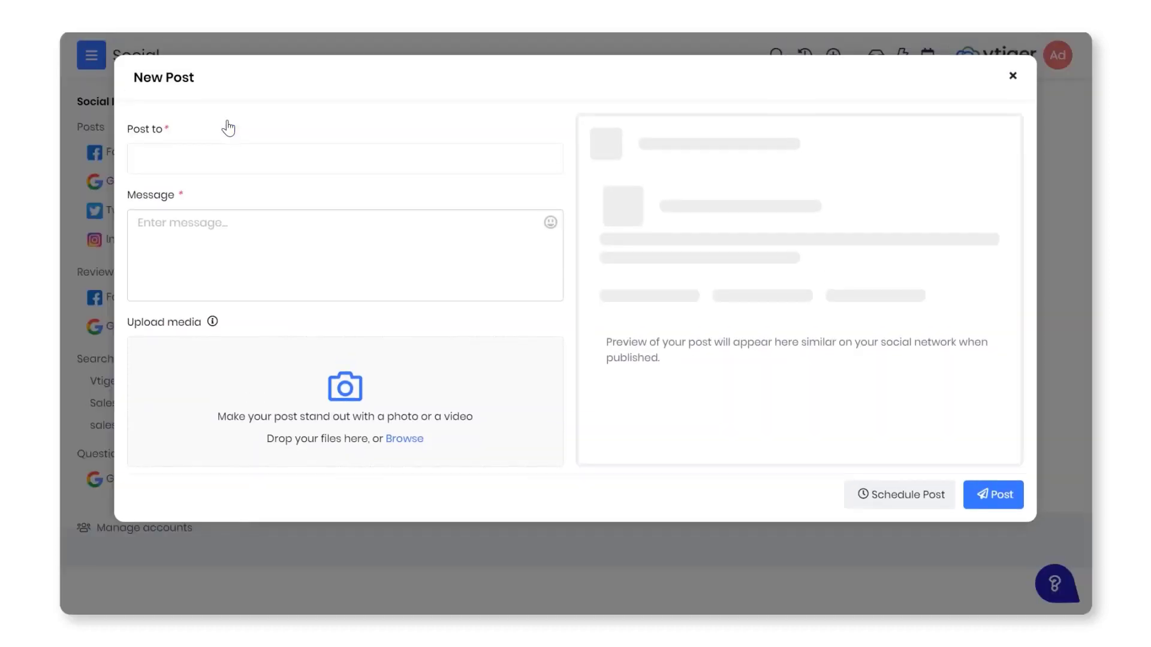
pyautogui.click(545, 170)
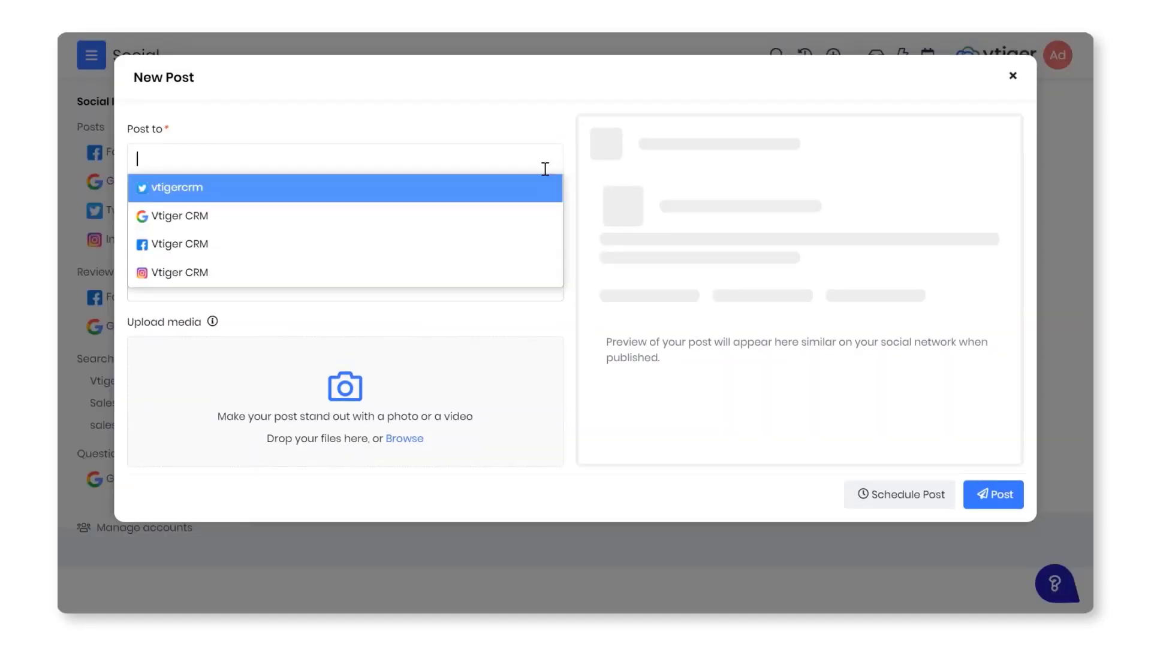
pyautogui.click(507, 245)
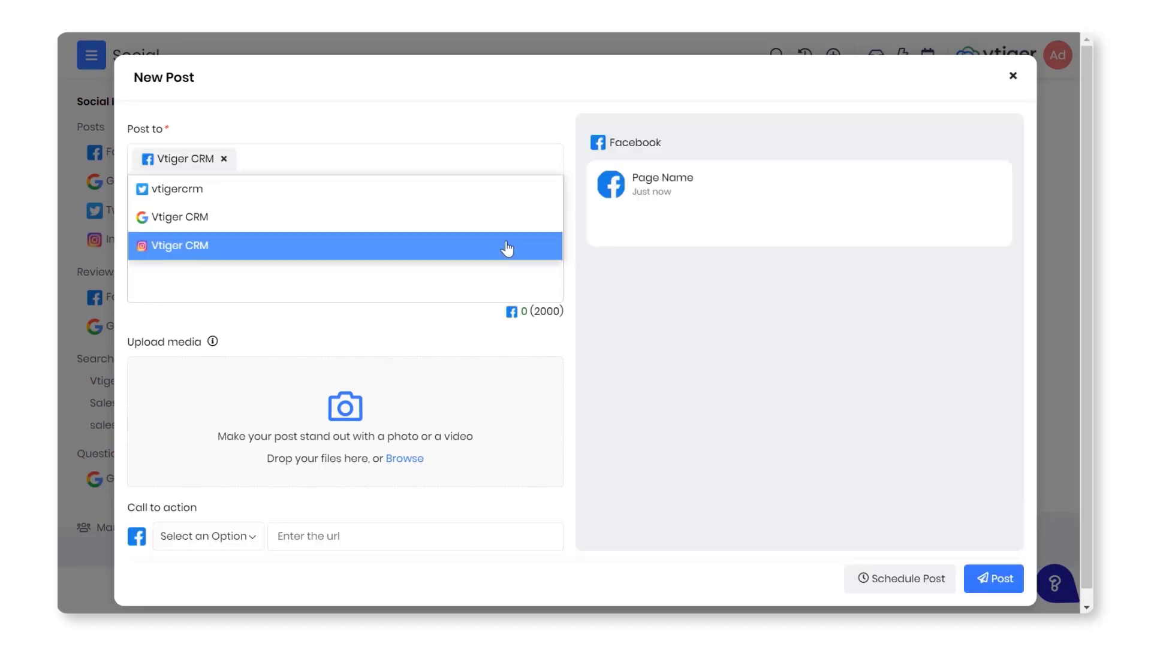
pyautogui.click(575, 204)
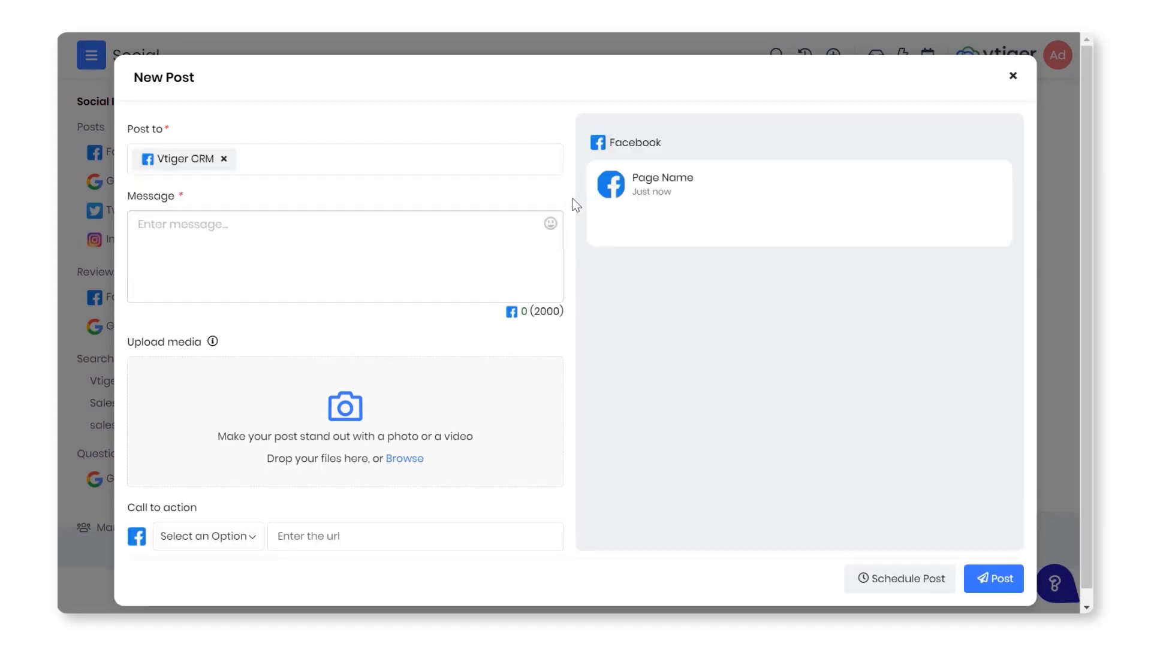
pyautogui.click(486, 247)
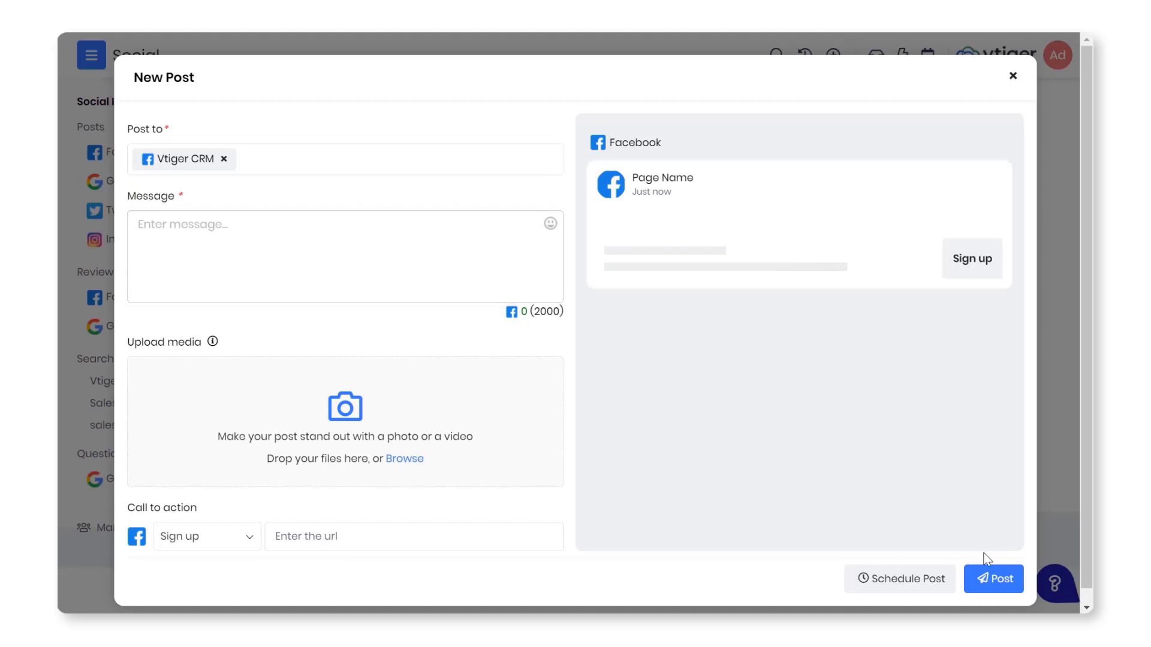
pyautogui.scroll(-1, 825, 577)
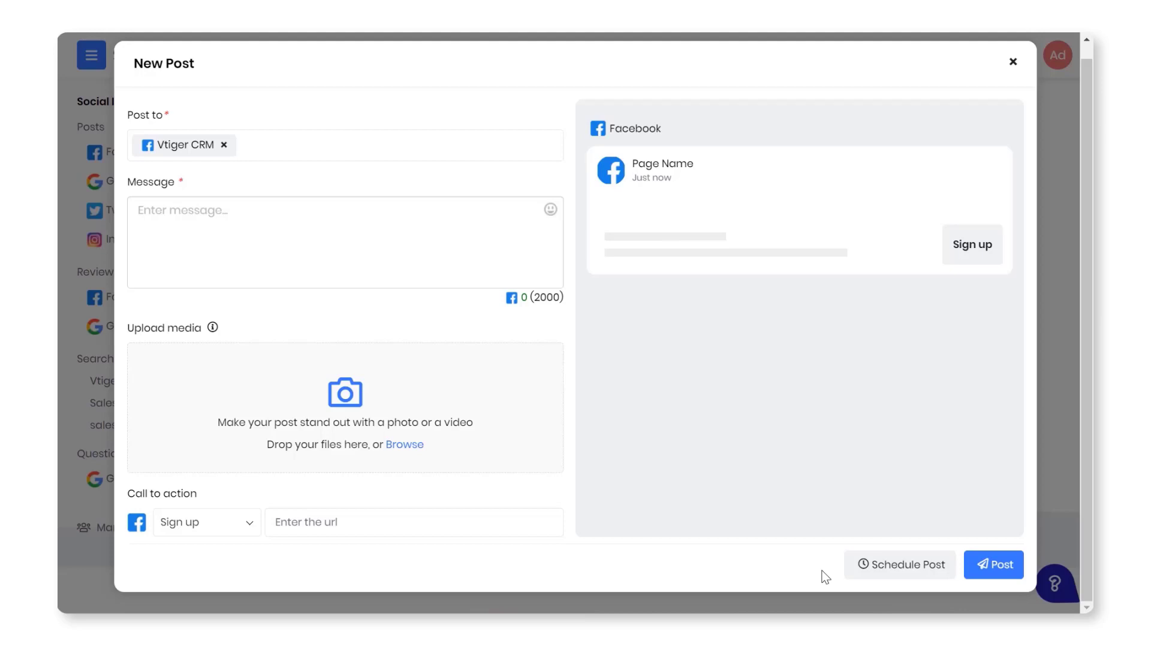
# Schedule the Facebook post for 13 October 2021 at 06:30 PM.
pyautogui.click(863, 569)
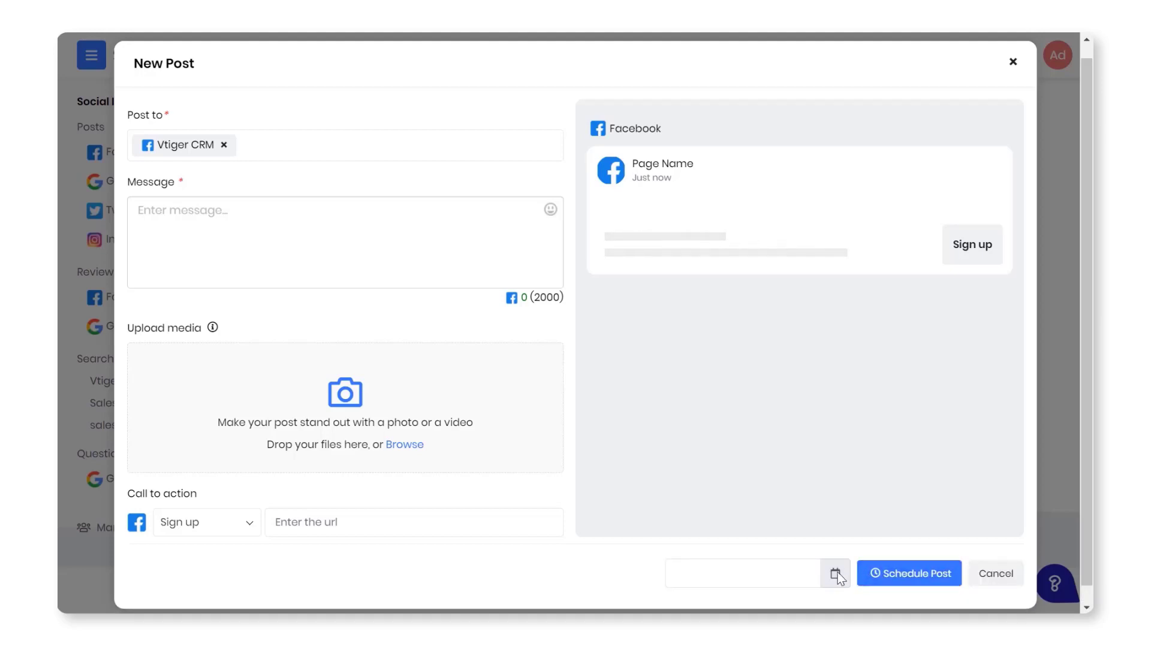
pyautogui.click(837, 574)
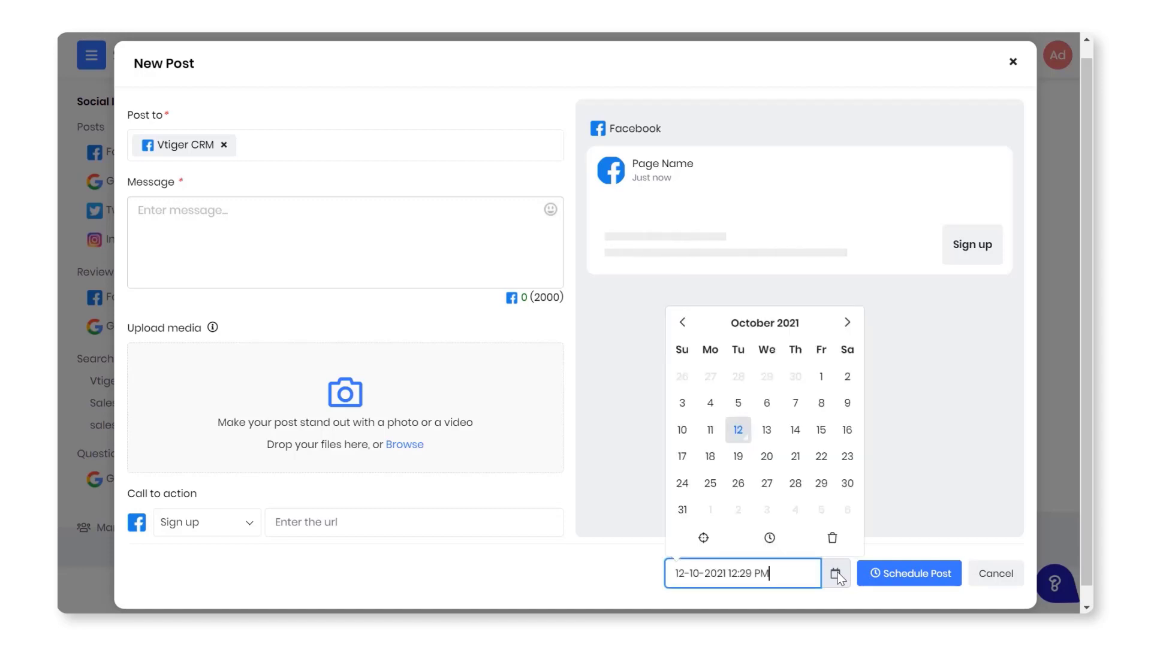
pyautogui.click(767, 431)
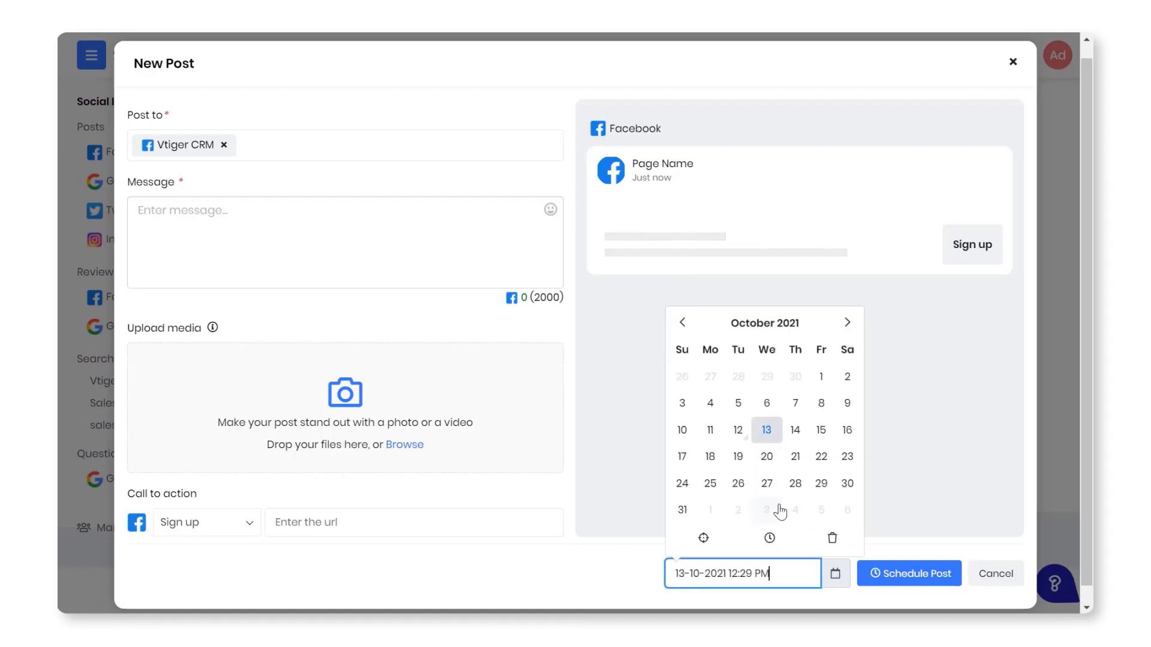
pyautogui.click(769, 538)
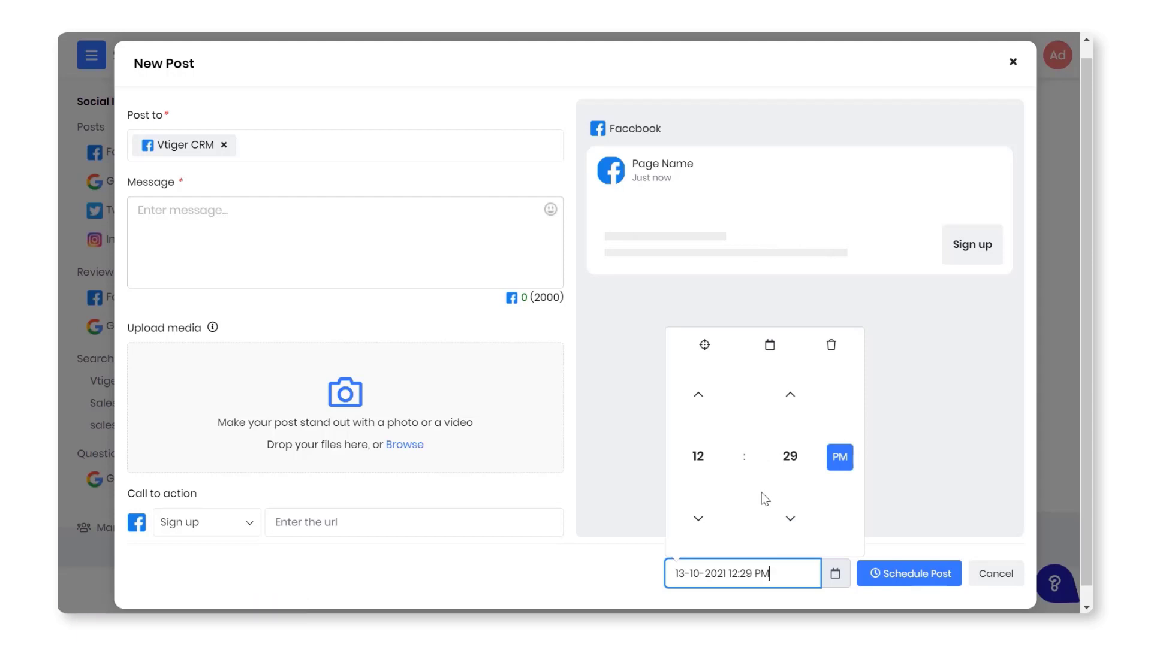
pyautogui.click(697, 456)
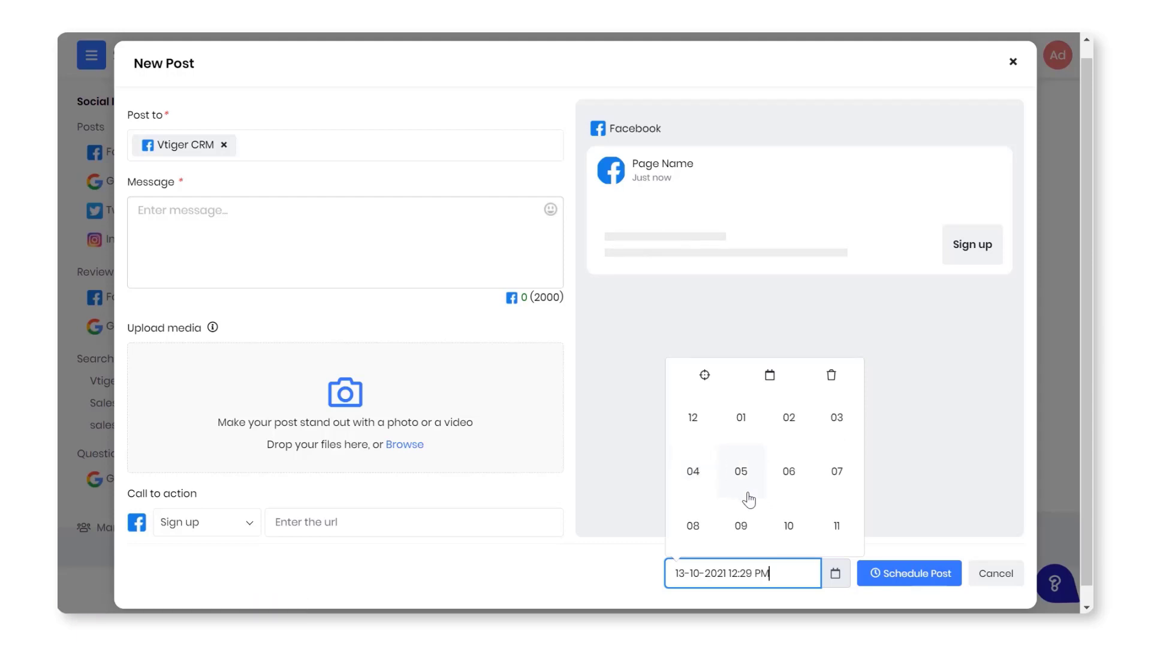
pyautogui.click(789, 471)
pyautogui.click(897, 585)
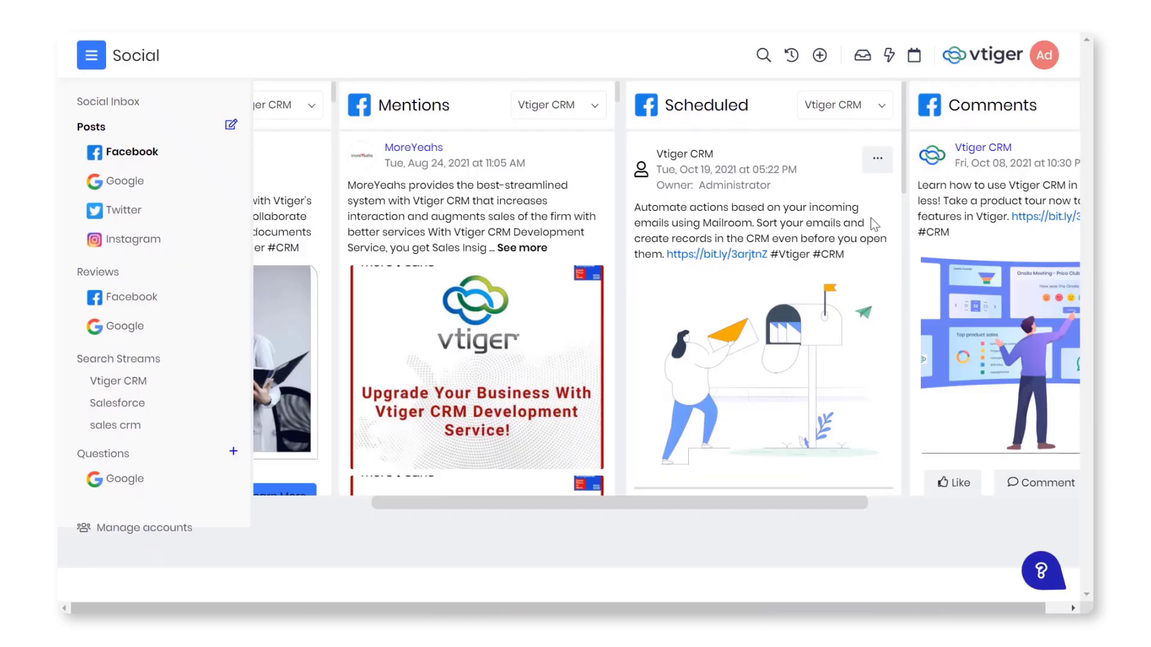
pyautogui.click(878, 171)
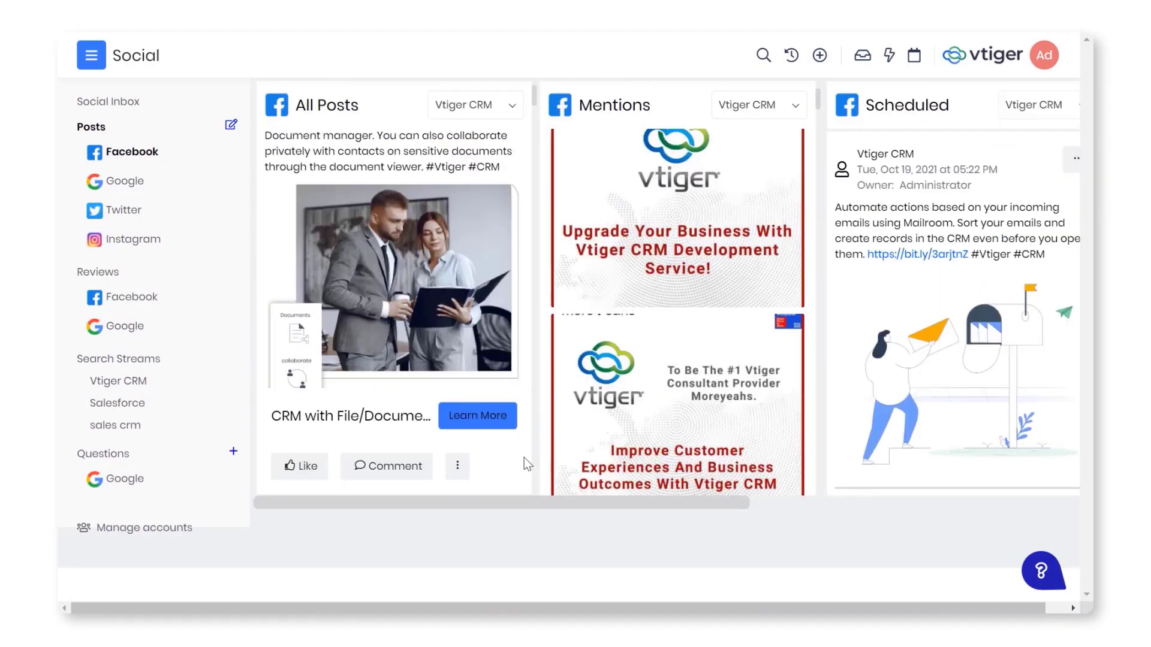
pyautogui.scroll(-1, 529, 464)
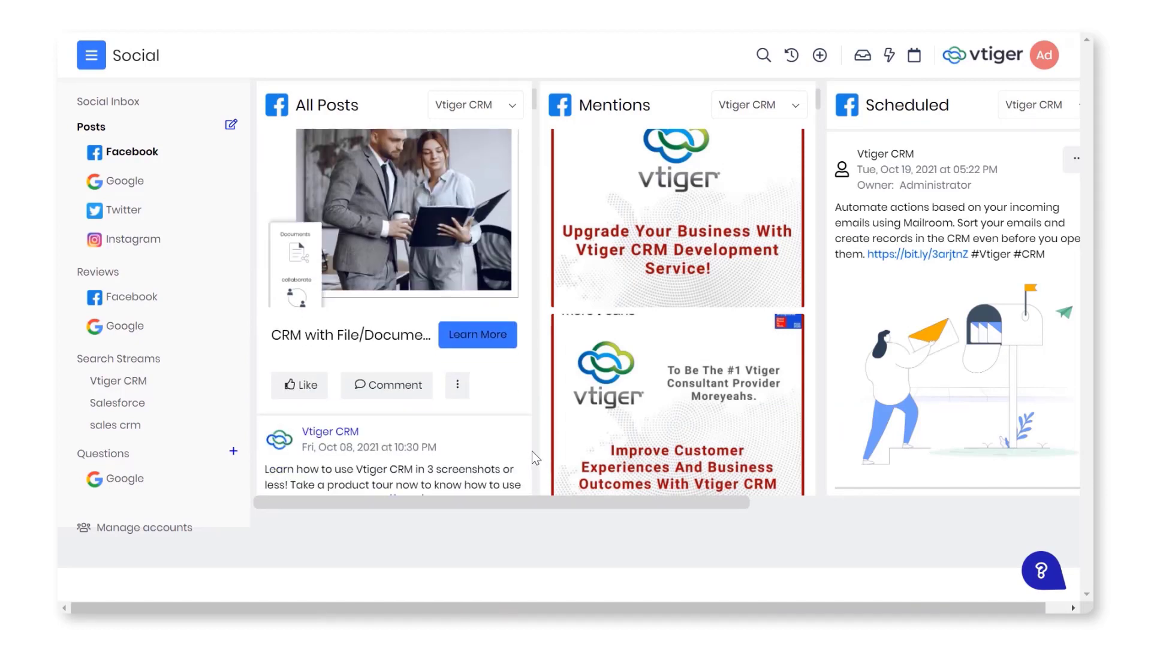
pyautogui.click(410, 388)
pyautogui.scroll(-1, 412, 400)
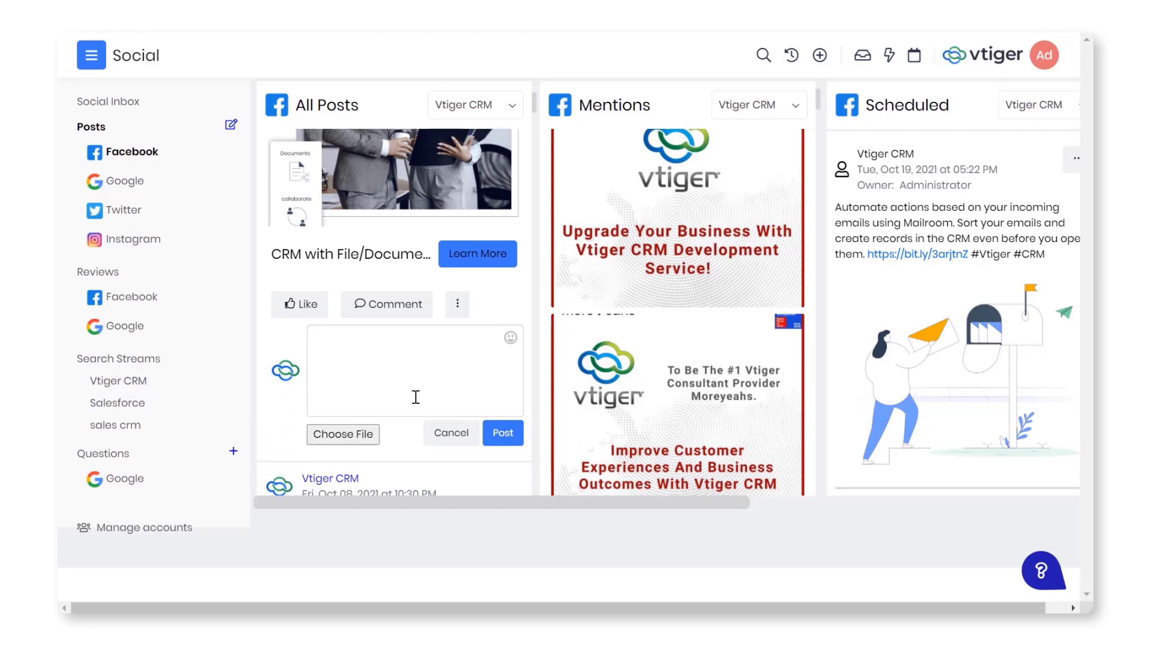
pyautogui.click(502, 437)
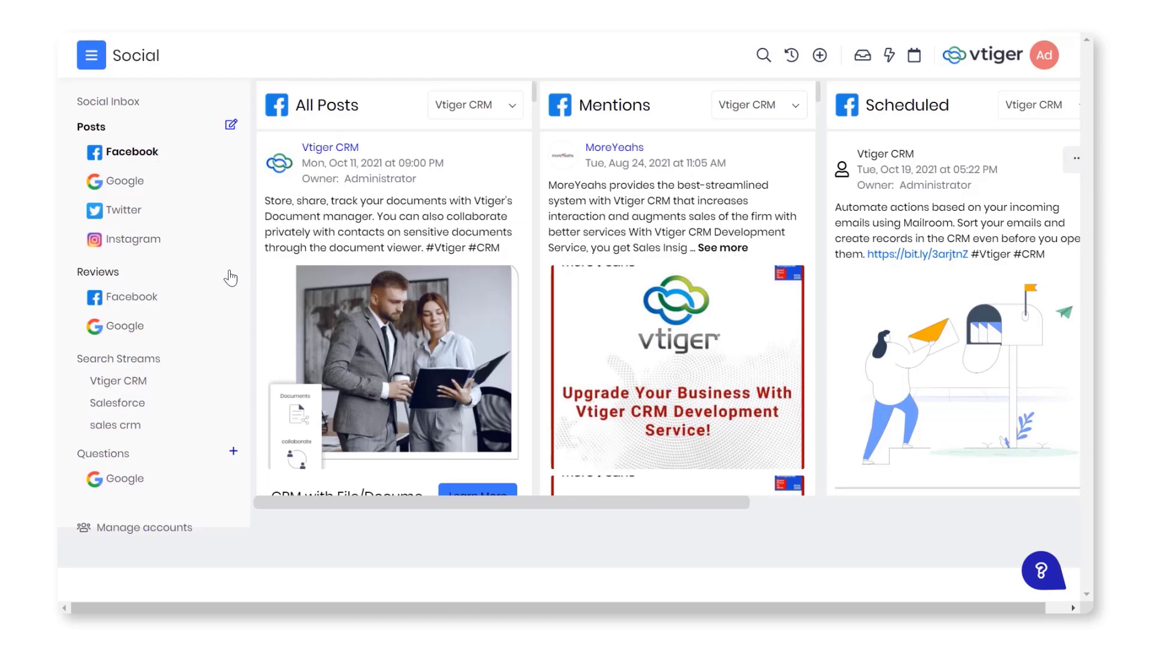
# Filter the Google reviews to a FOUR-star rating, then change which account's reviews show.
pyautogui.click(124, 326)
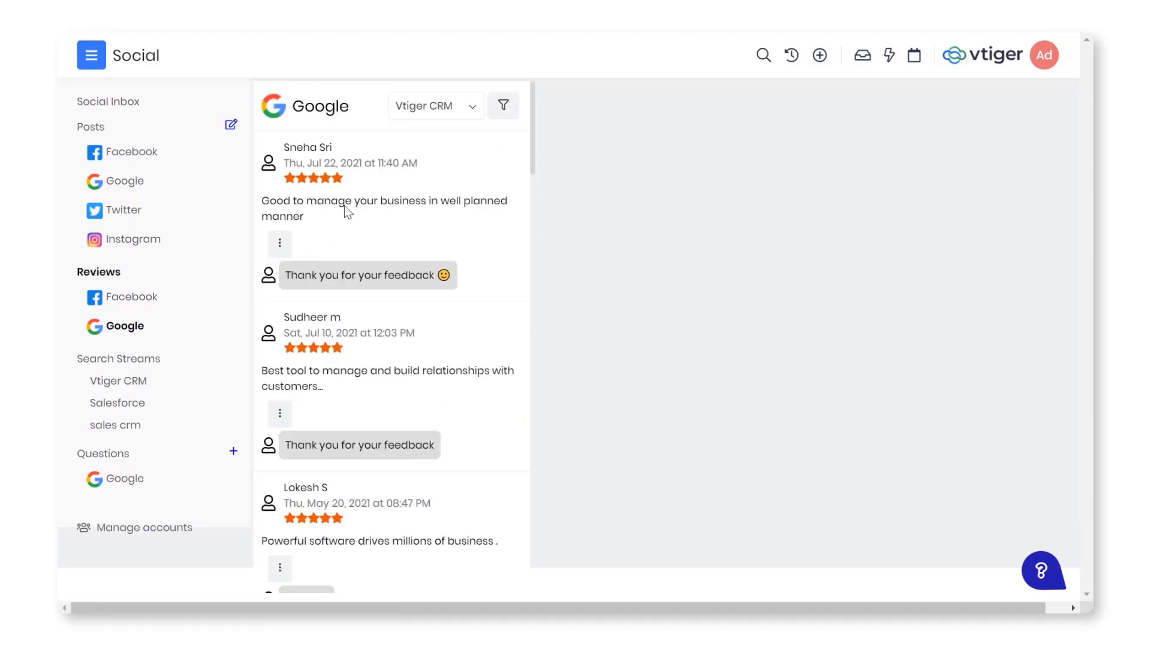
pyautogui.click(504, 106)
pyautogui.click(508, 144)
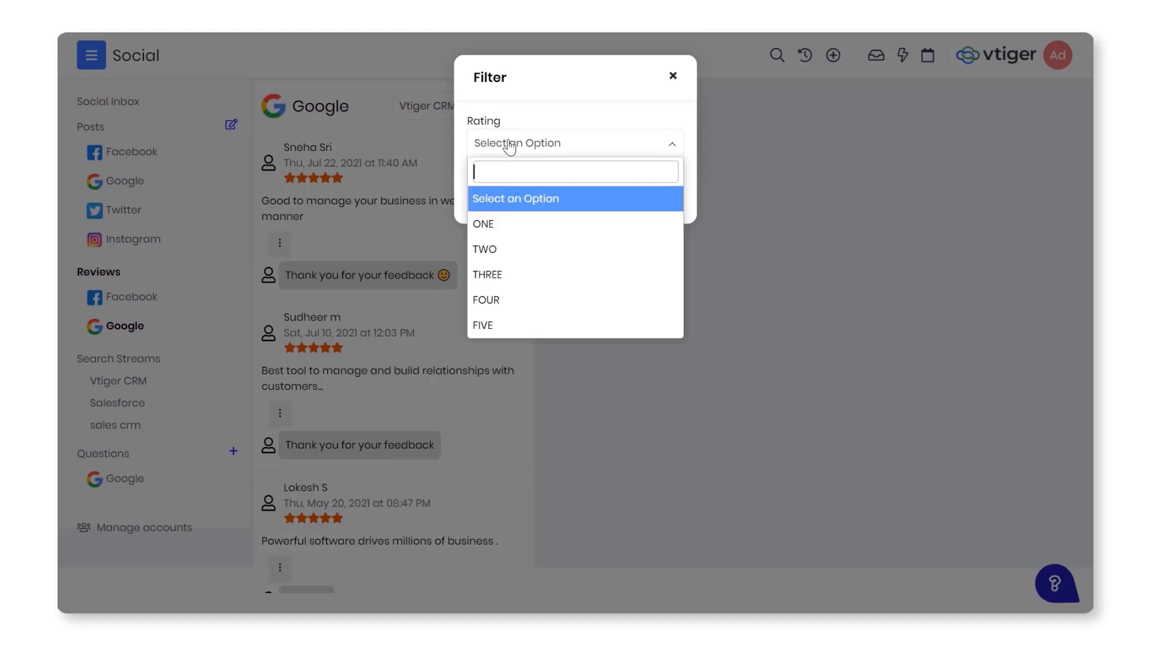
pyautogui.click(510, 301)
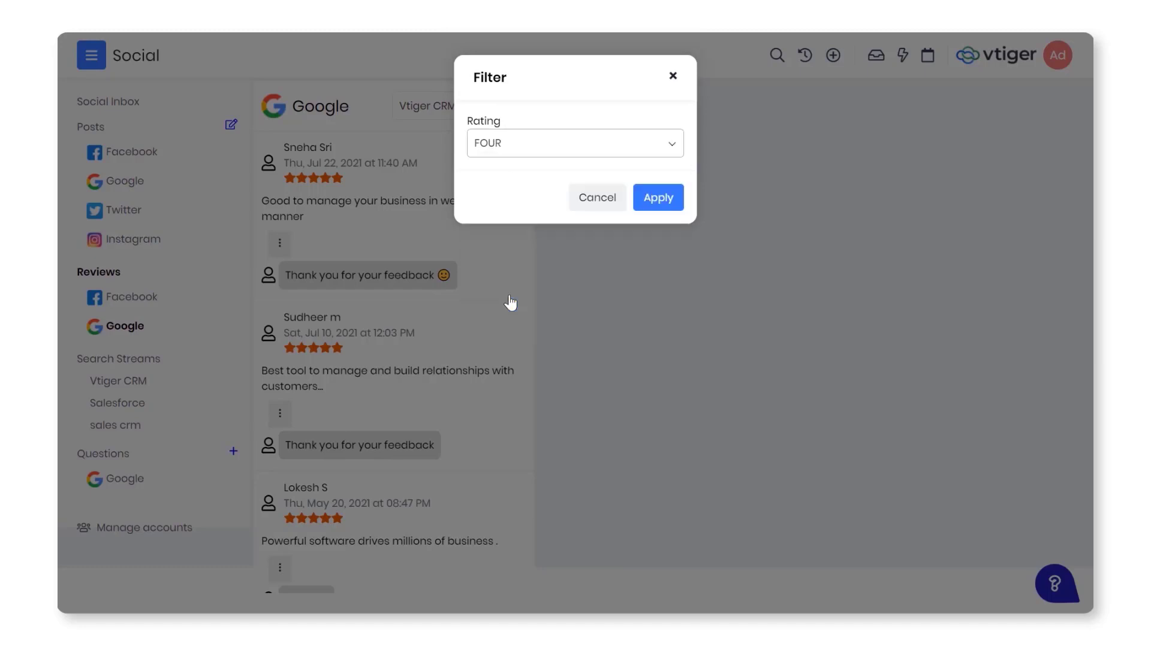
pyautogui.click(649, 213)
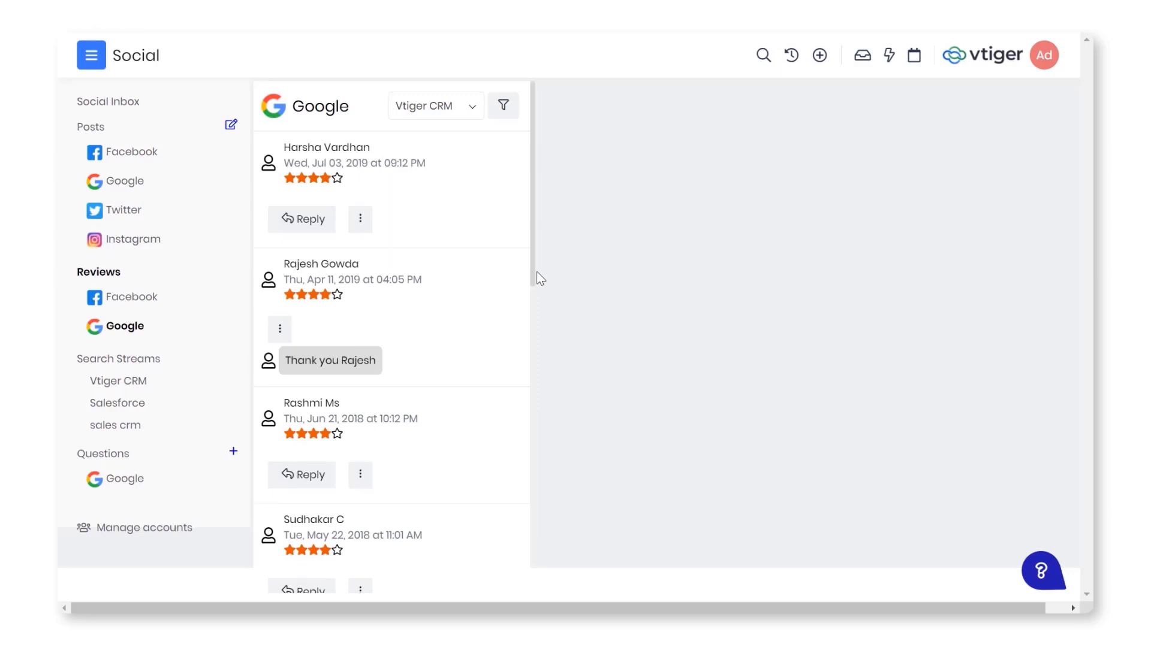
pyautogui.click(474, 122)
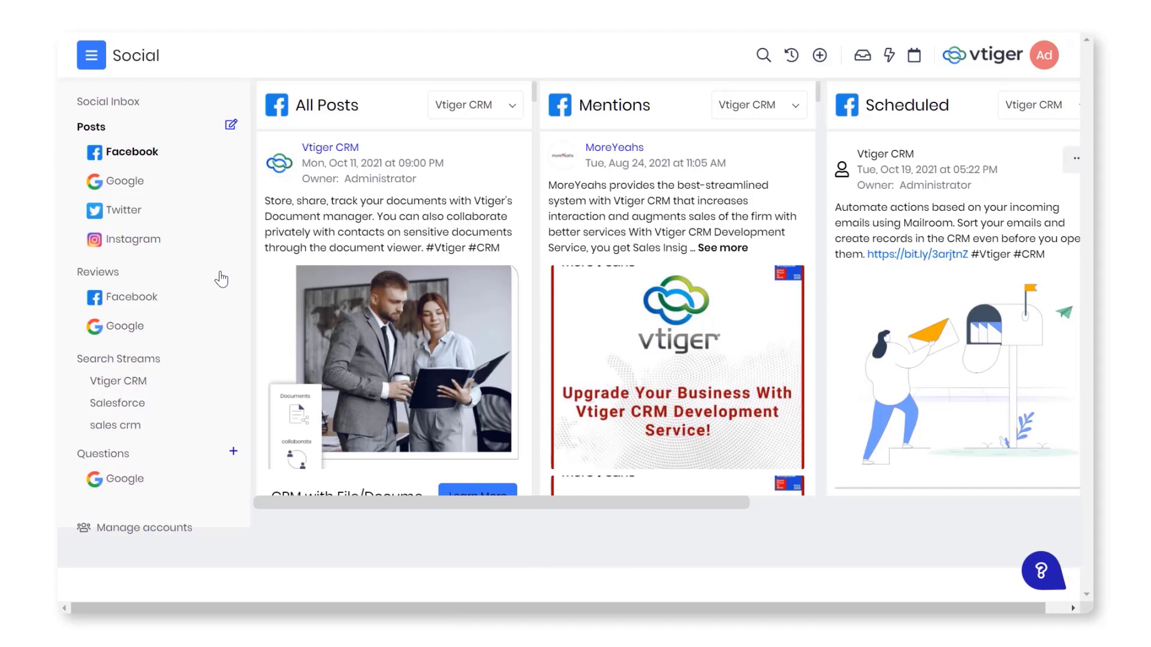
# Answer and post a reply to the CRM features question in Google questions.
pyautogui.click(124, 479)
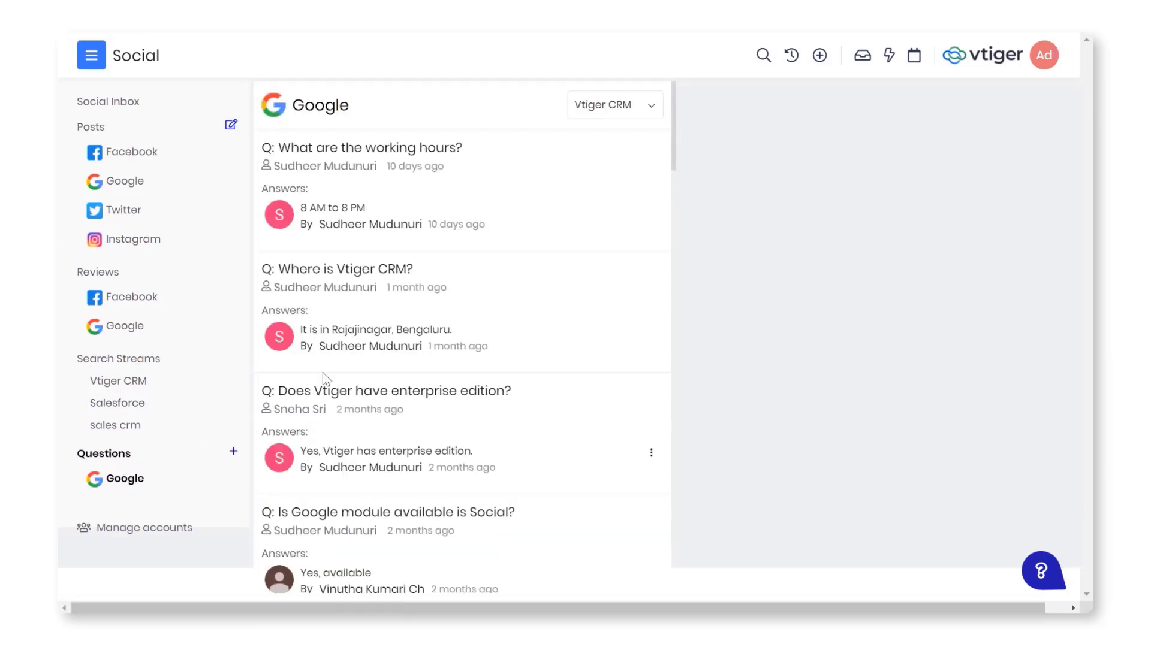
pyautogui.scroll(-8, 318, 380)
pyautogui.click(306, 364)
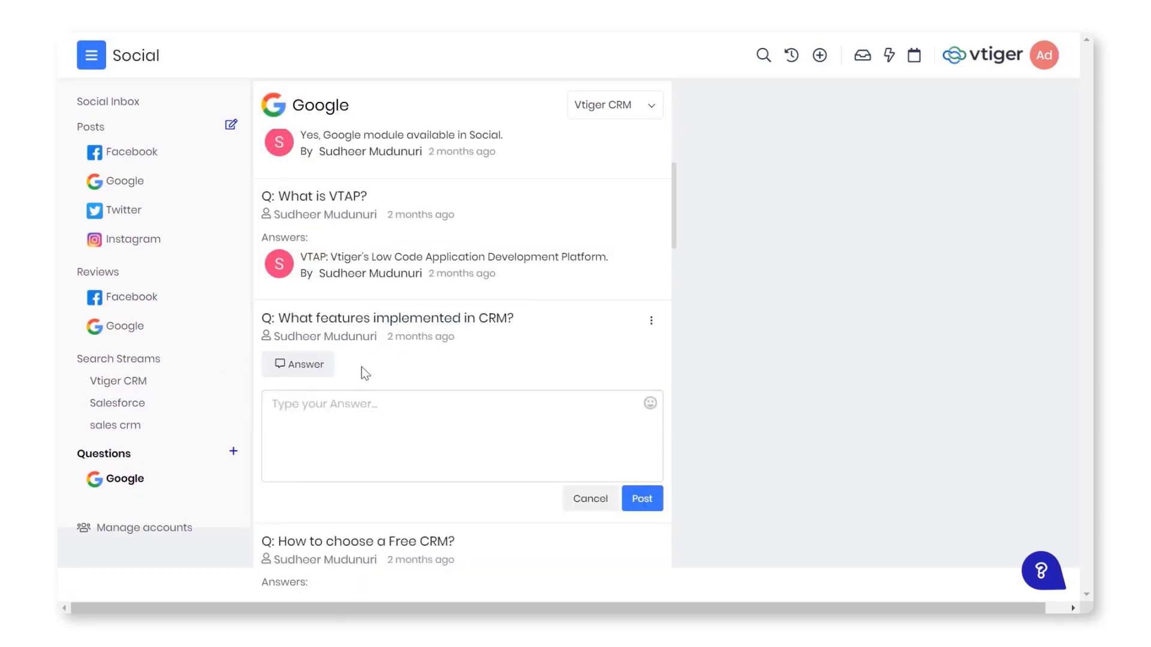
pyautogui.scroll(-3, 421, 360)
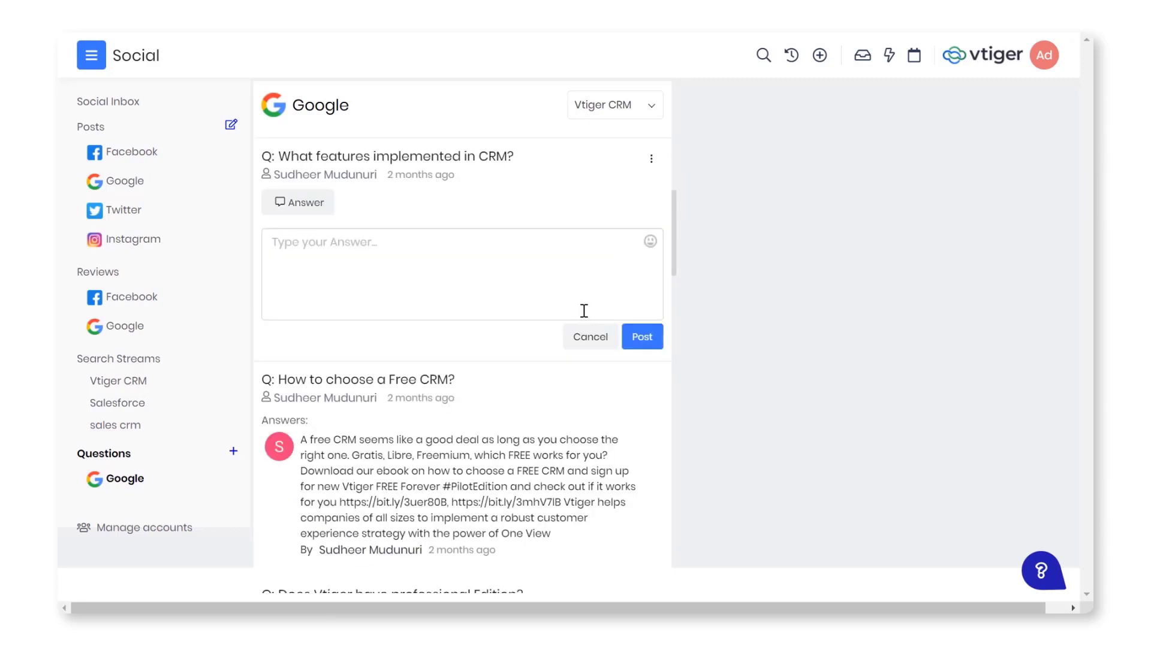
pyautogui.click(636, 339)
# Start a new FAQ entry with Vtiger CRM as its location.
pyautogui.click(234, 452)
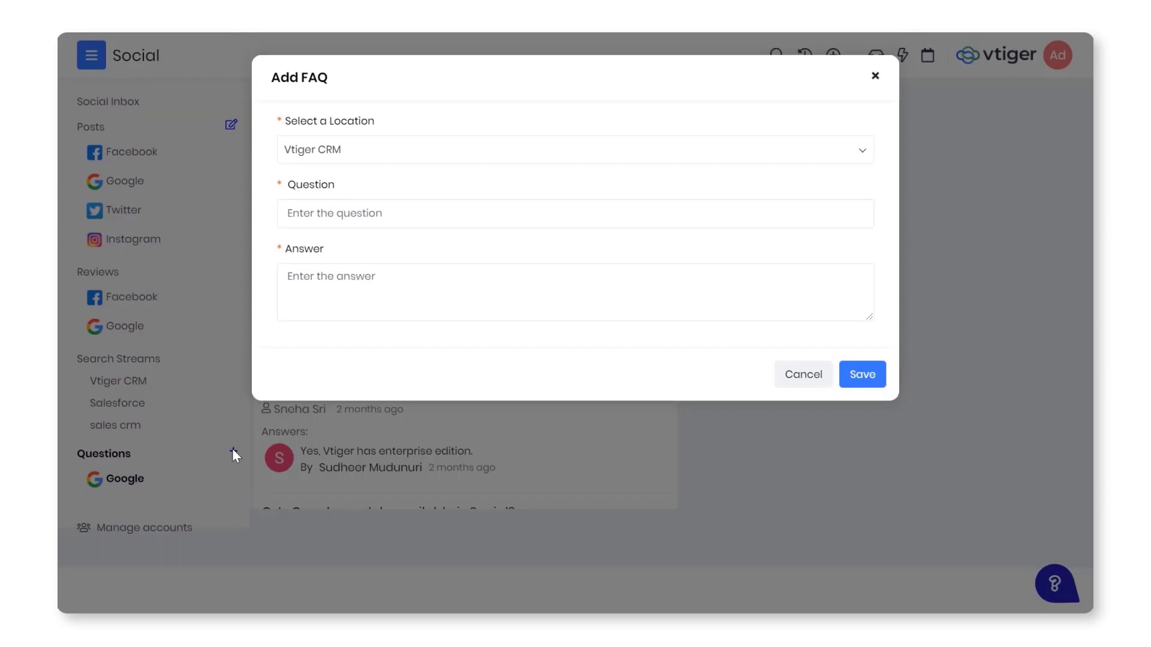
pyautogui.click(539, 155)
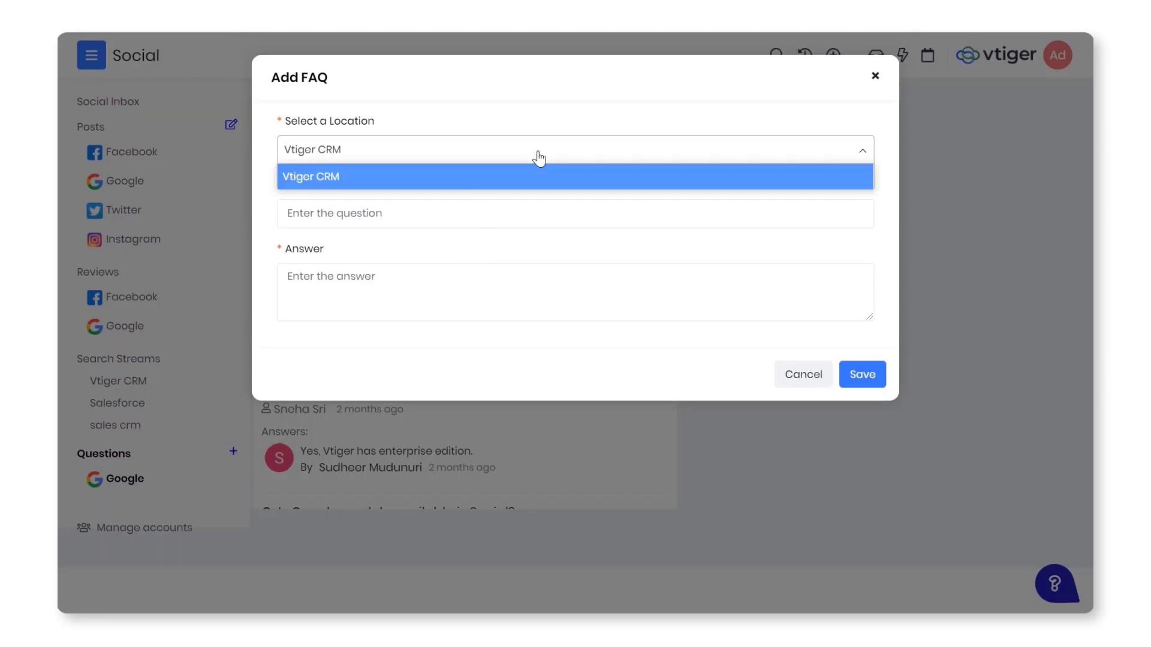
pyautogui.click(541, 180)
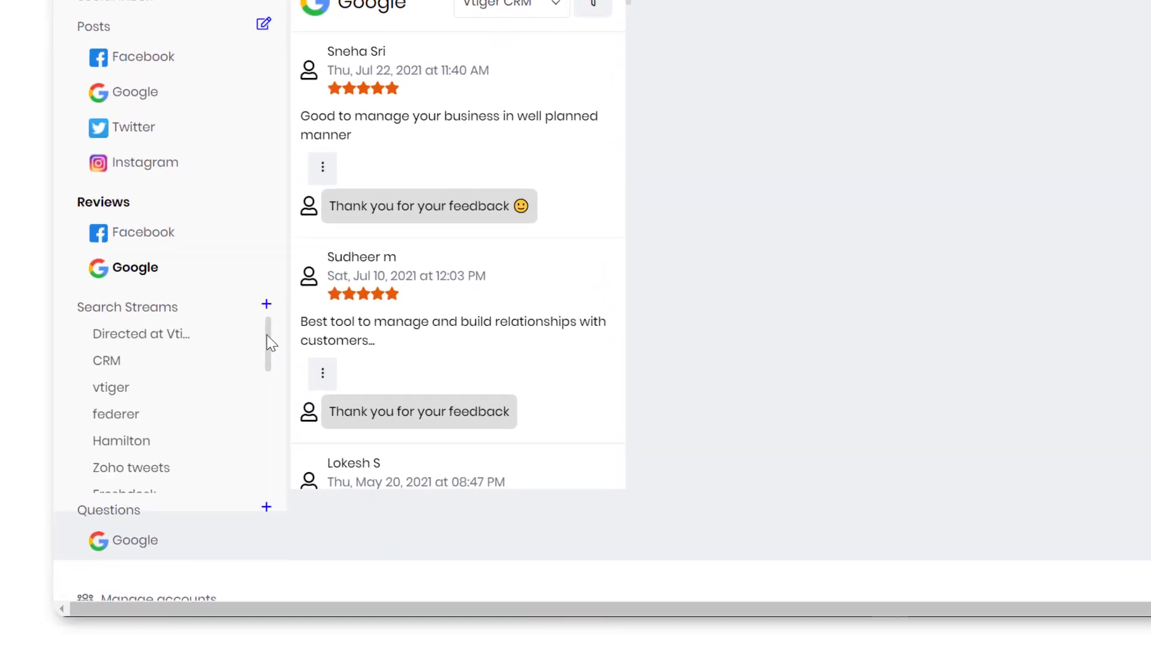
# Open the Mentions of Vtiger search stream and scroll through its tweets.
pyautogui.moveTo(267, 335); pyautogui.dragTo(268, 354)
pyautogui.moveTo(404, 218); pyautogui.dragTo(405, 234)
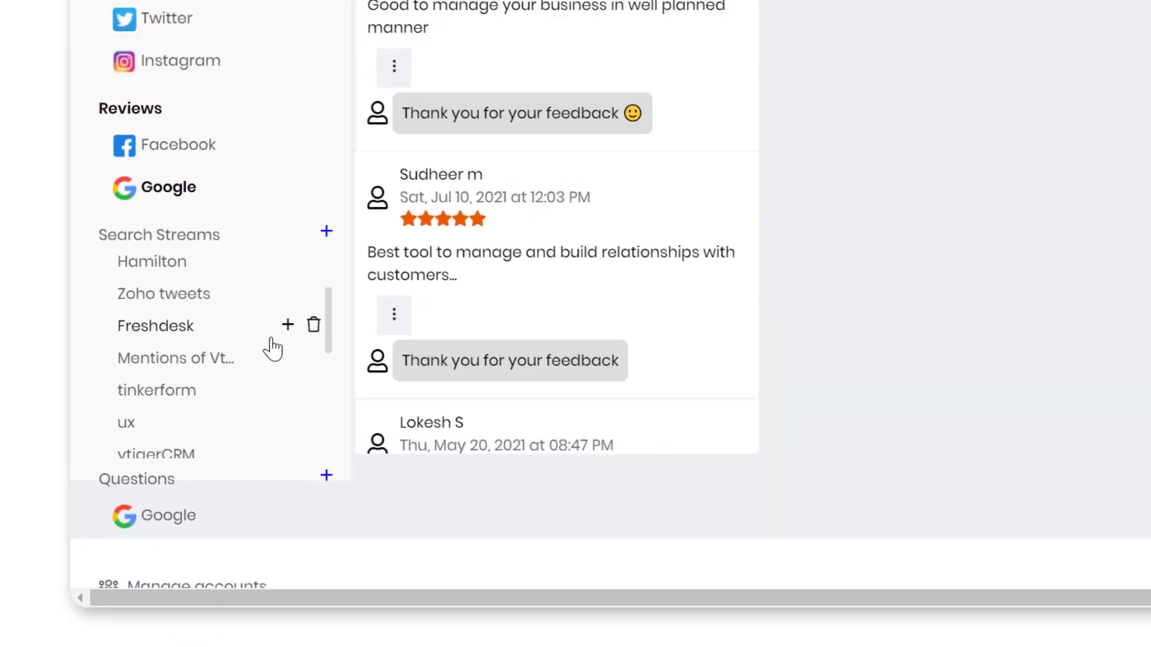
pyautogui.click(220, 360)
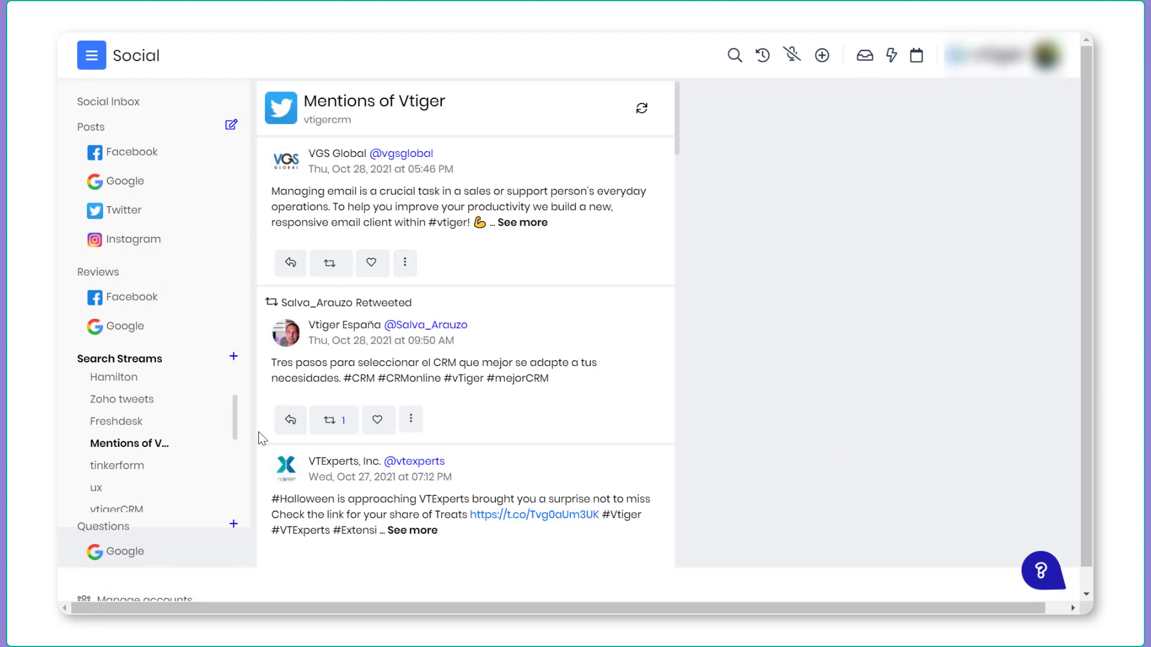
pyautogui.scroll(-8, 260, 433)
pyautogui.scroll(-9, 260, 432)
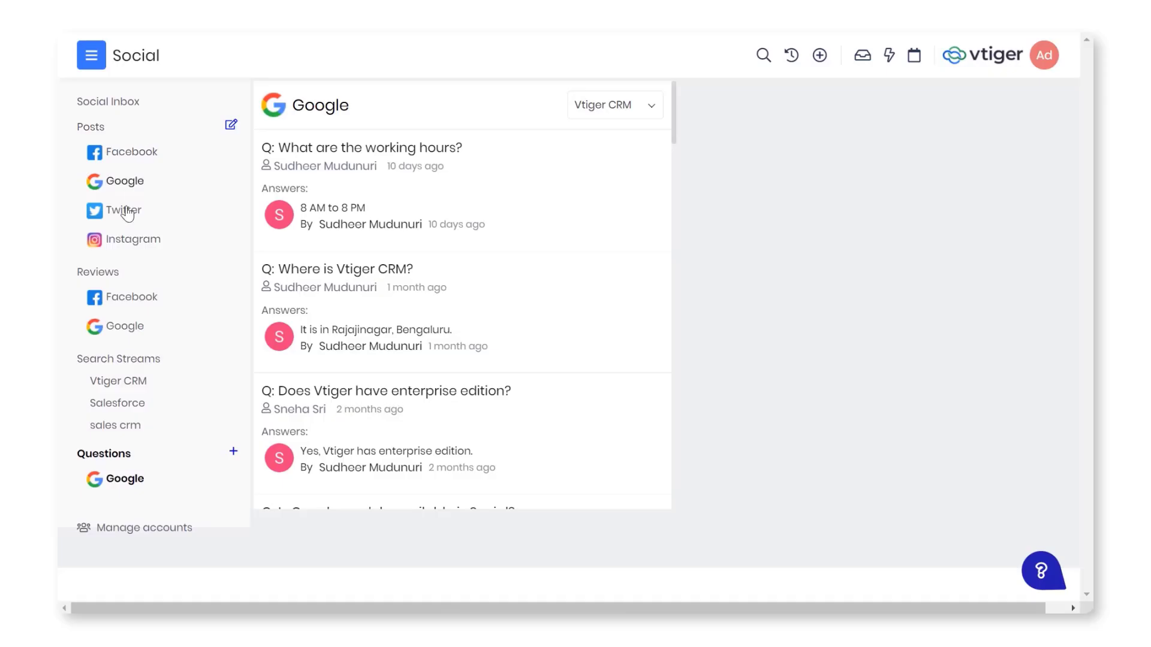
# Add a new Facebook automation rule named 'Create Lead'.
pyautogui.click(126, 211)
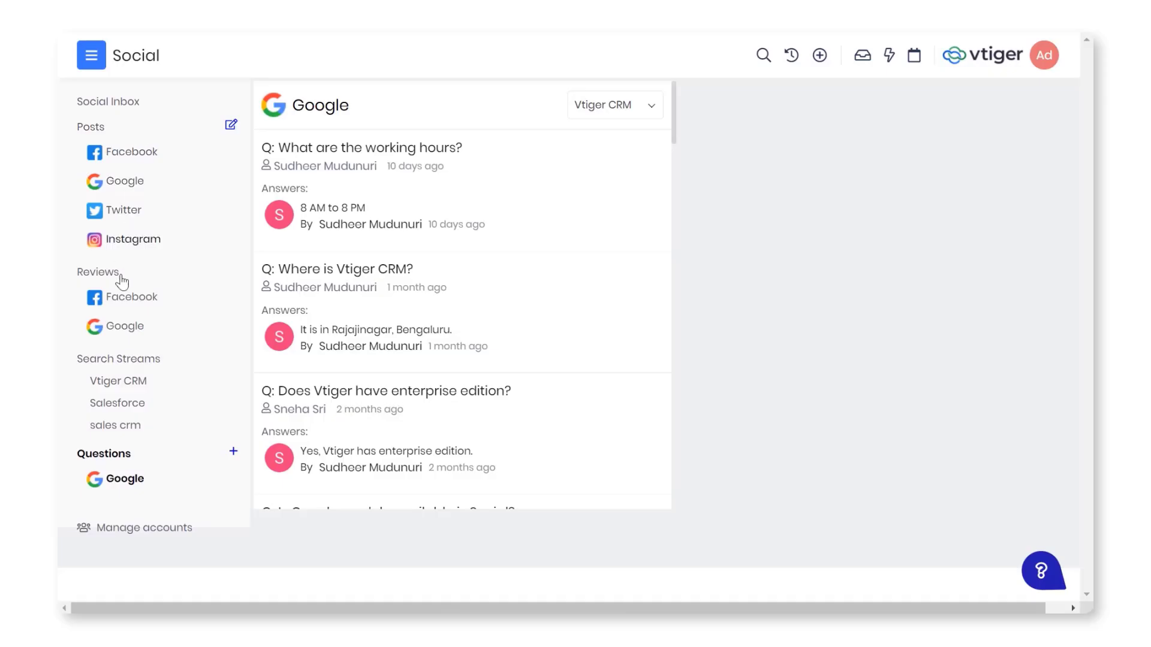
pyautogui.click(127, 534)
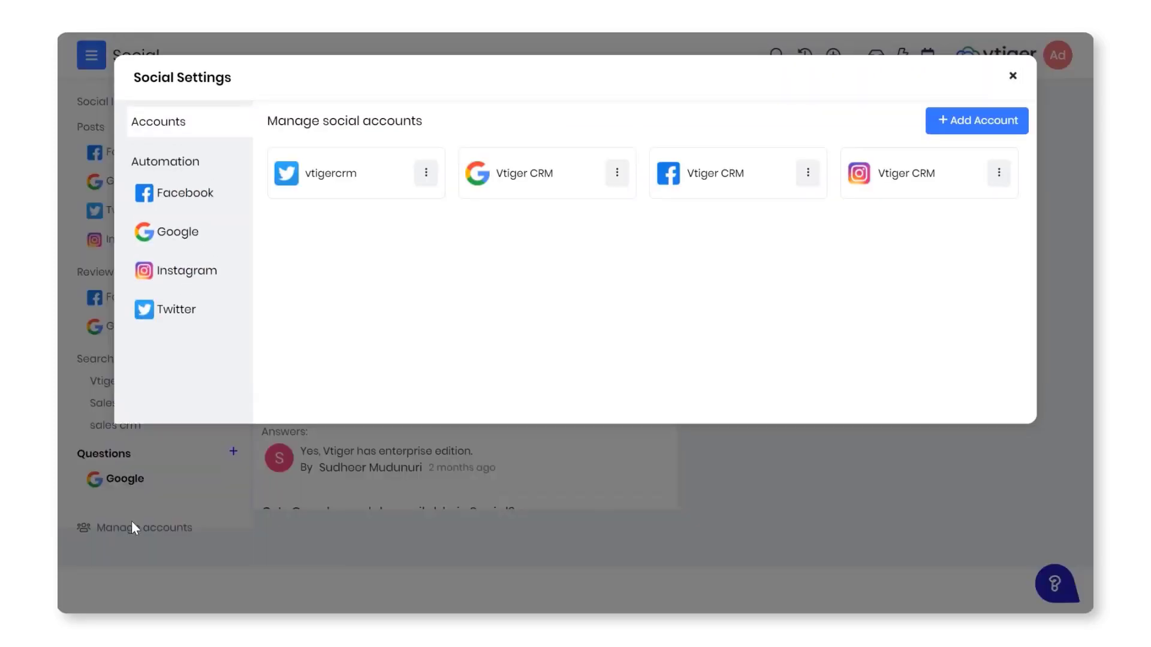
pyautogui.click(158, 166)
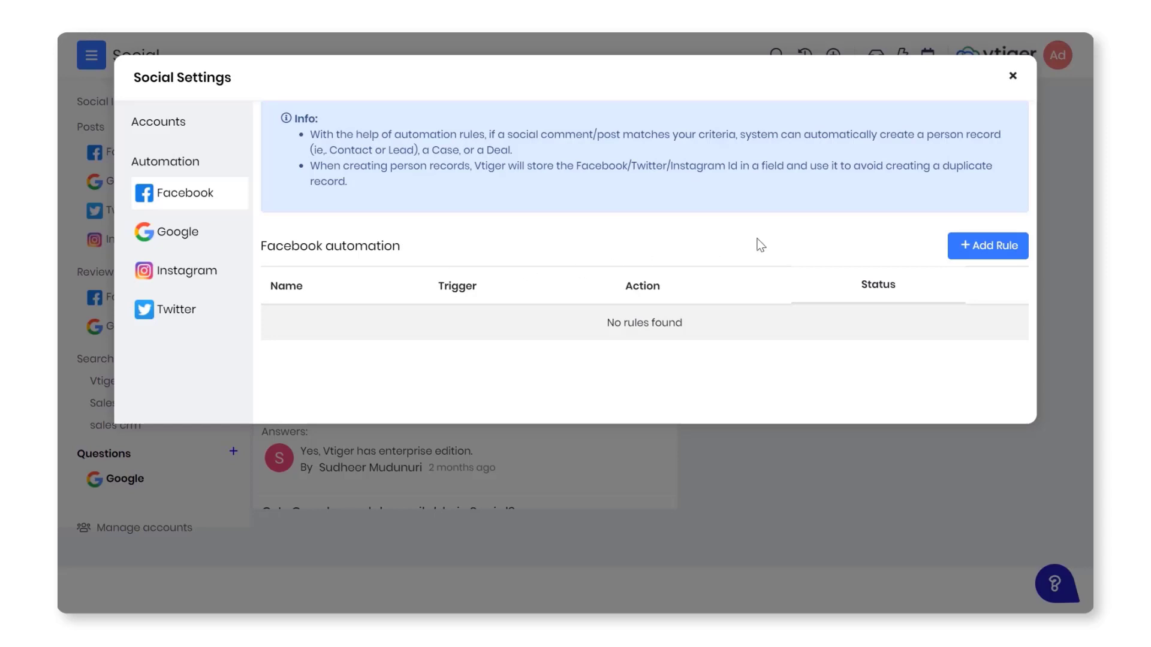
pyautogui.click(947, 246)
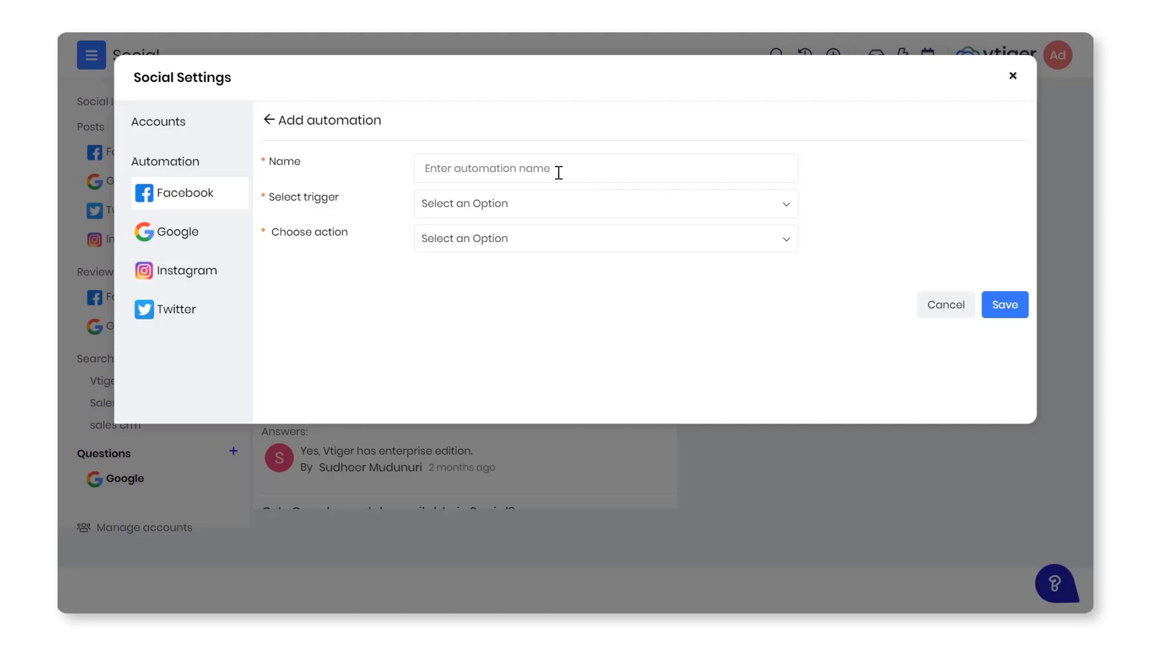
pyautogui.click(635, 174)
pyautogui.write('Create Lead')
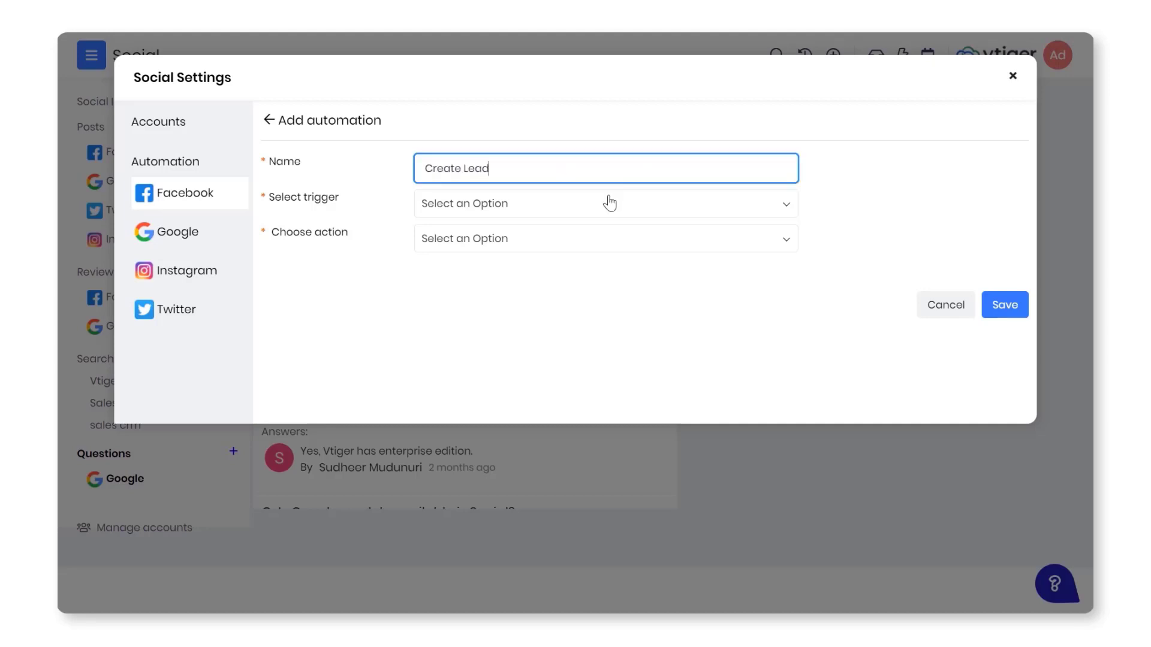
# Trigger the rule on comments containing 'buy' or 'more info', with action Contacts.
pyautogui.click(606, 205)
pyautogui.click(545, 260)
pyautogui.click(720, 240)
pyautogui.write('buy')
pyautogui.click(725, 268)
pyautogui.click(732, 243)
pyautogui.write('more info')
pyautogui.press('Return')
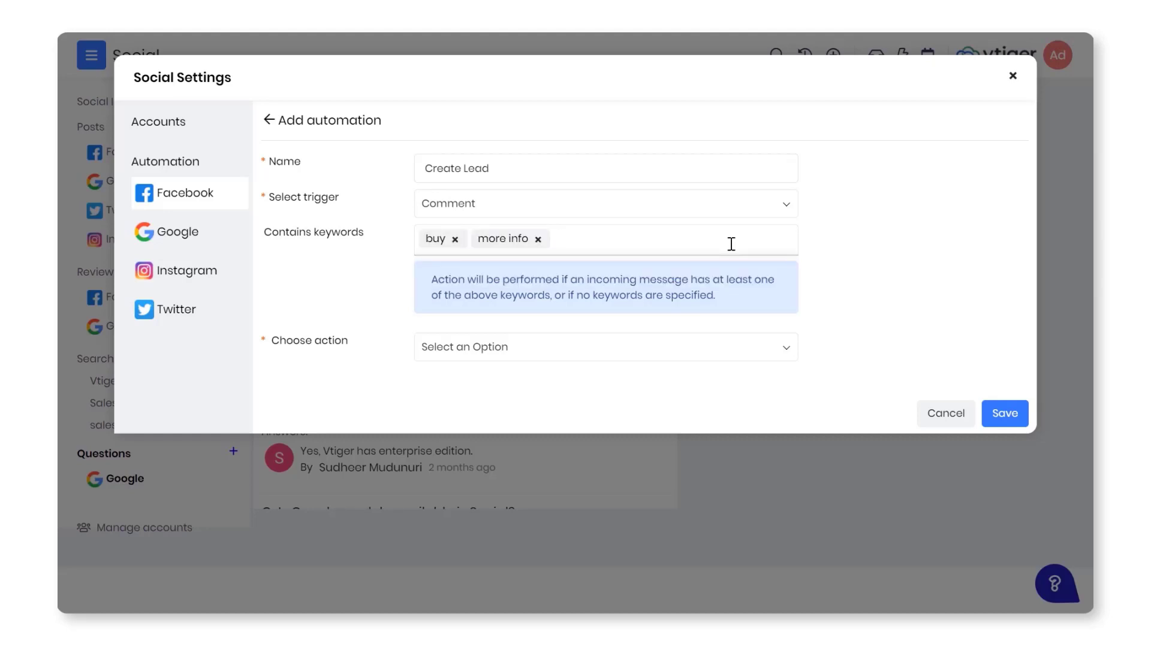
pyautogui.click(650, 347)
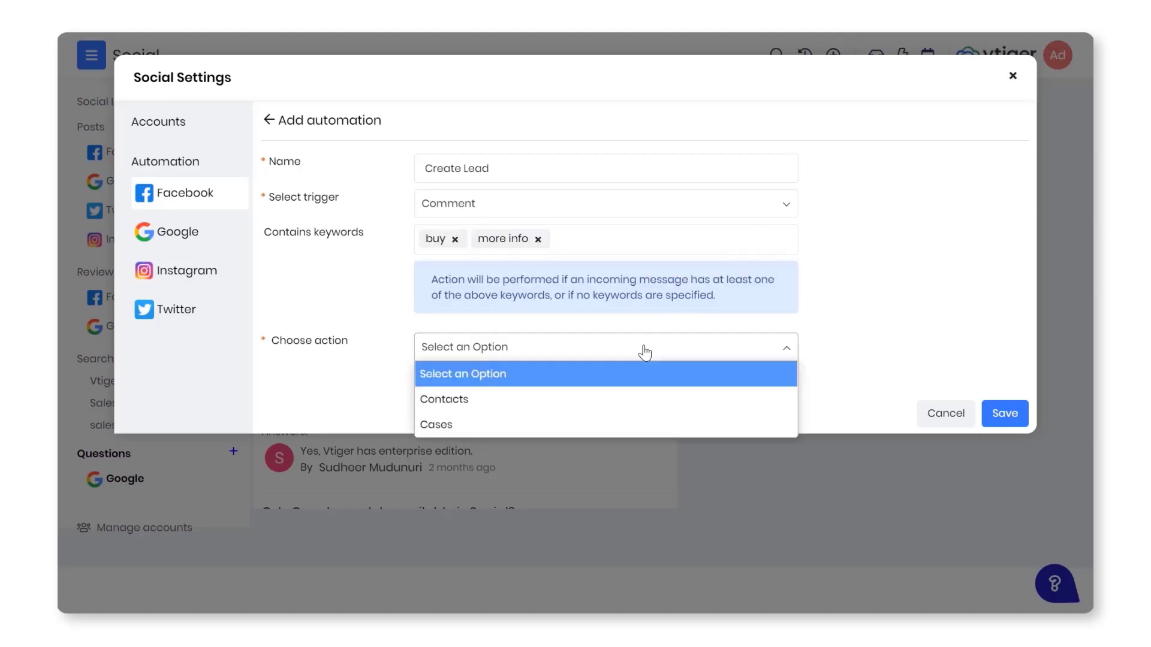
pyautogui.click(522, 397)
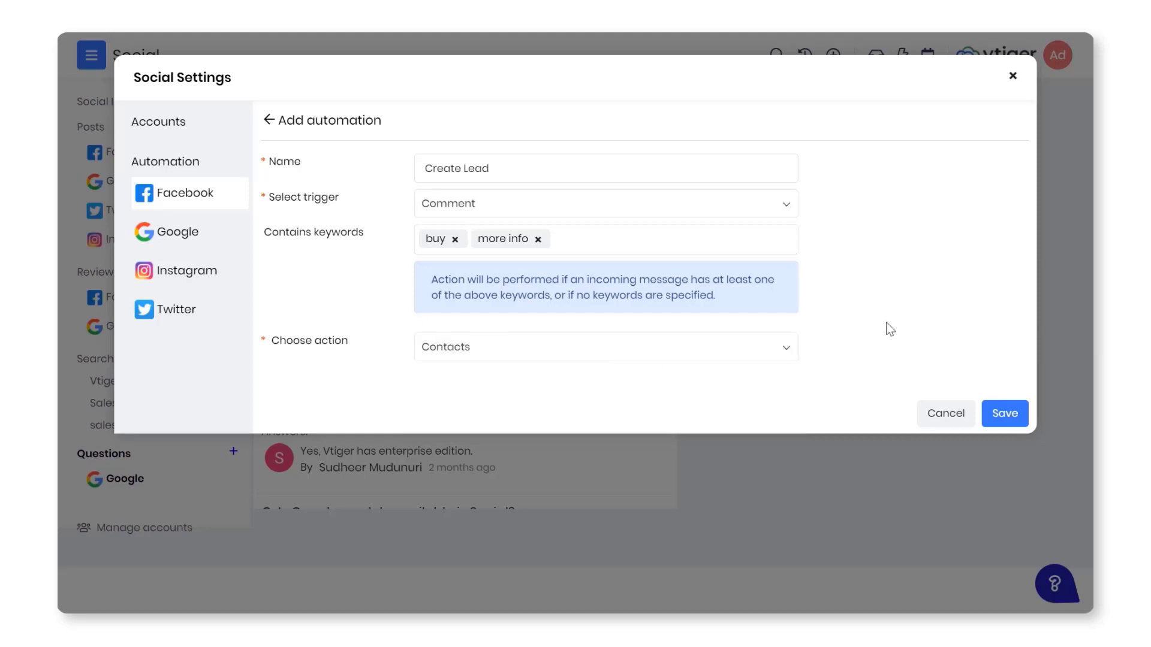